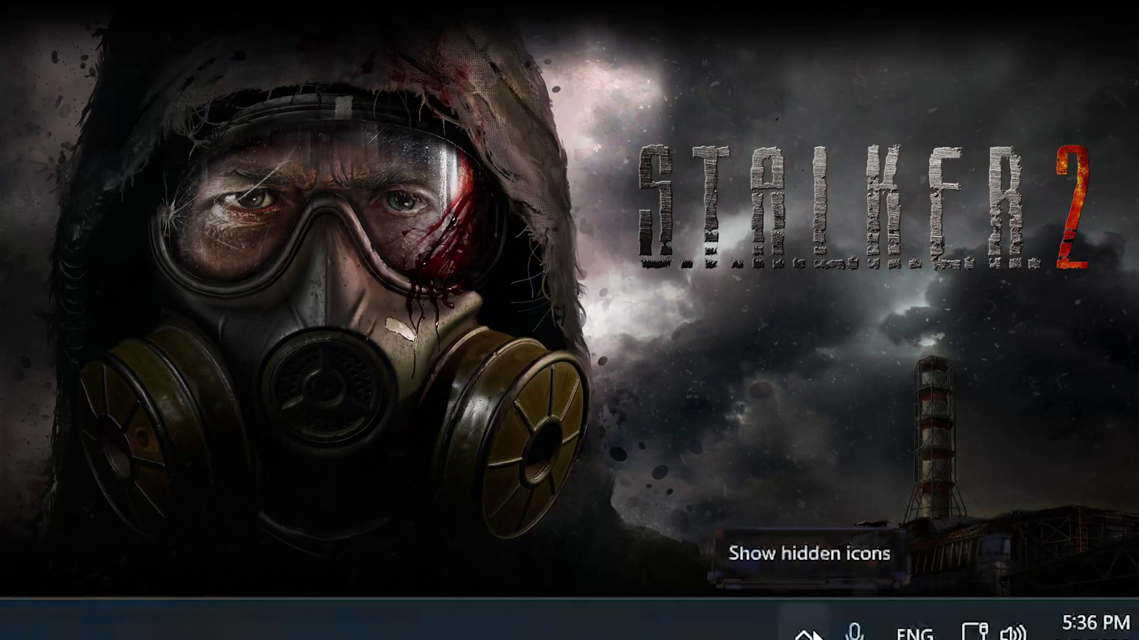
Exit the Sonic Studio utility from the hidden tray icons
left_click(806, 634)
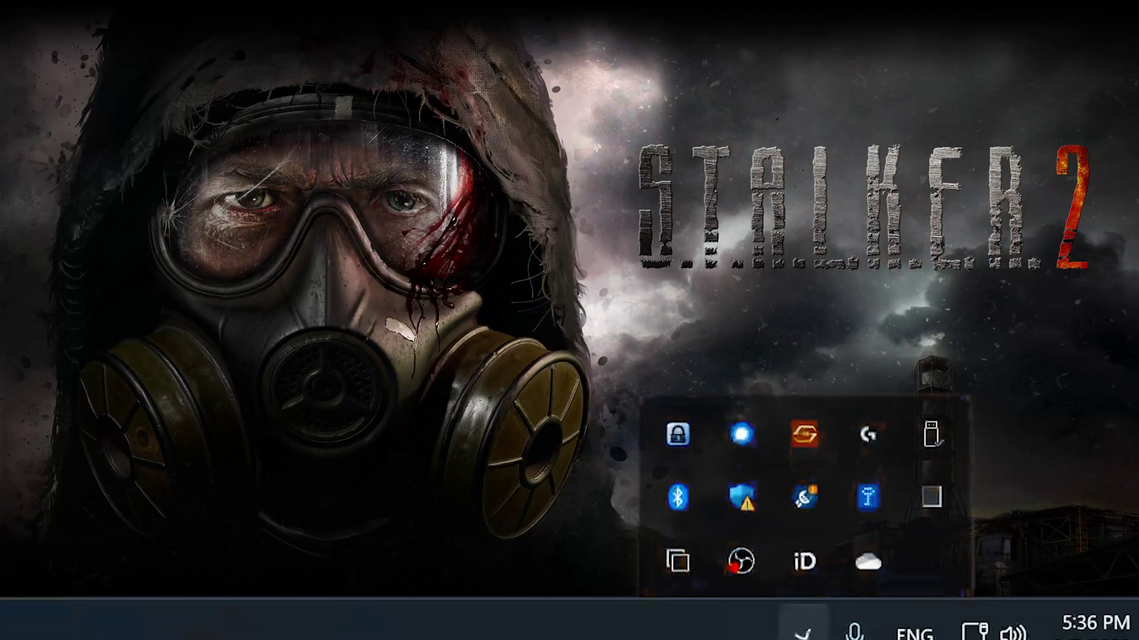
right_click(803, 411)
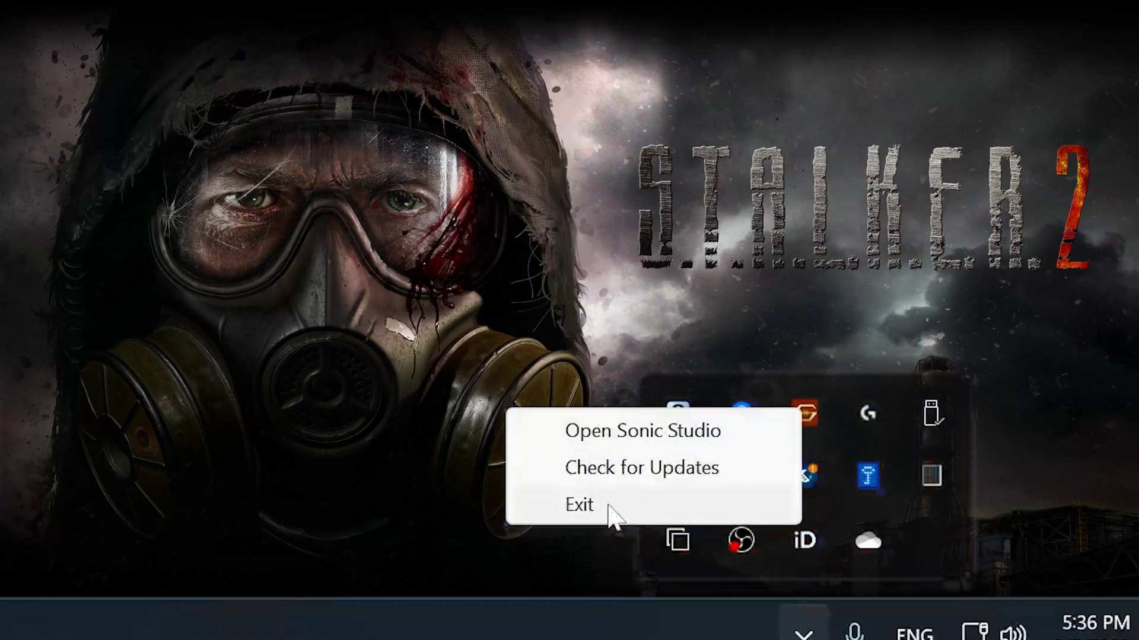
left_click(669, 507)
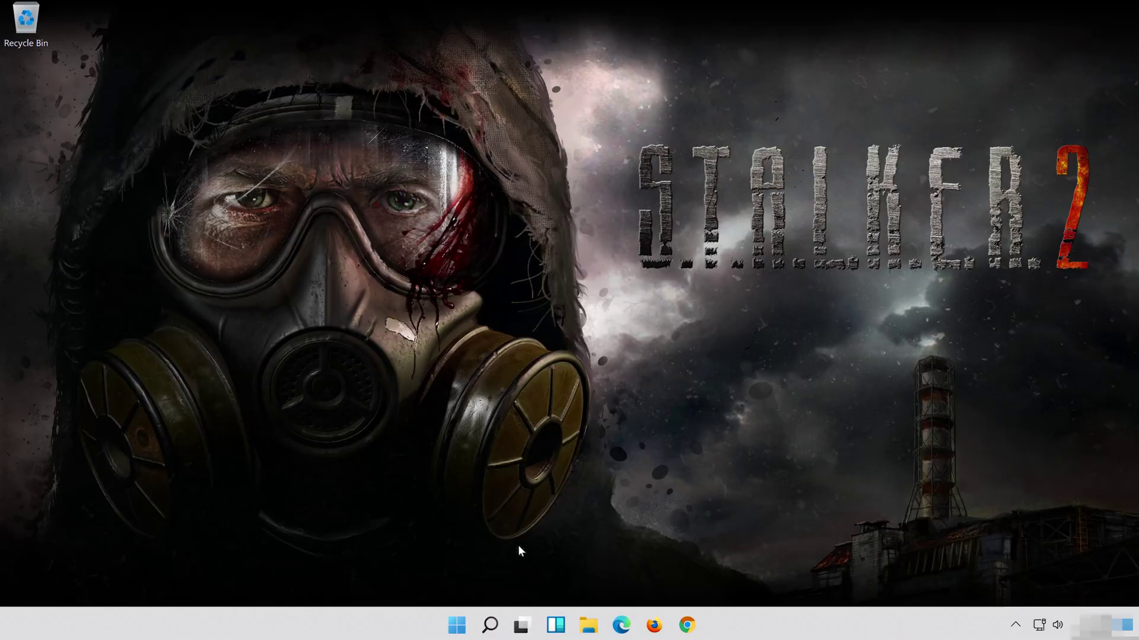
Launch Control Panel from the Windows Search best match
left_click(492, 628)
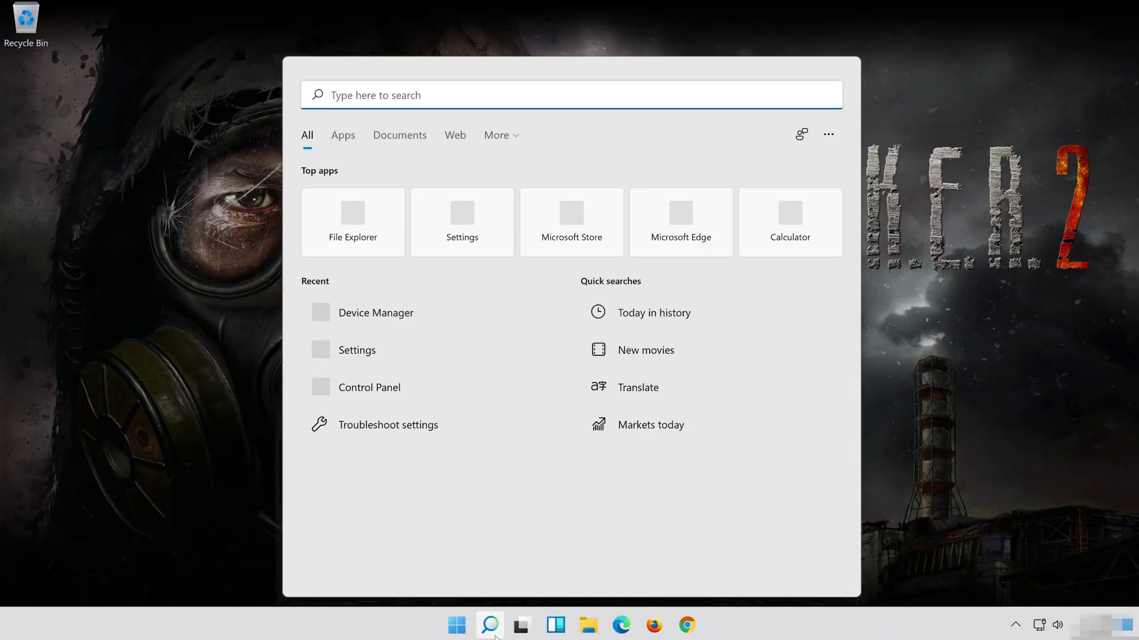
type("co")
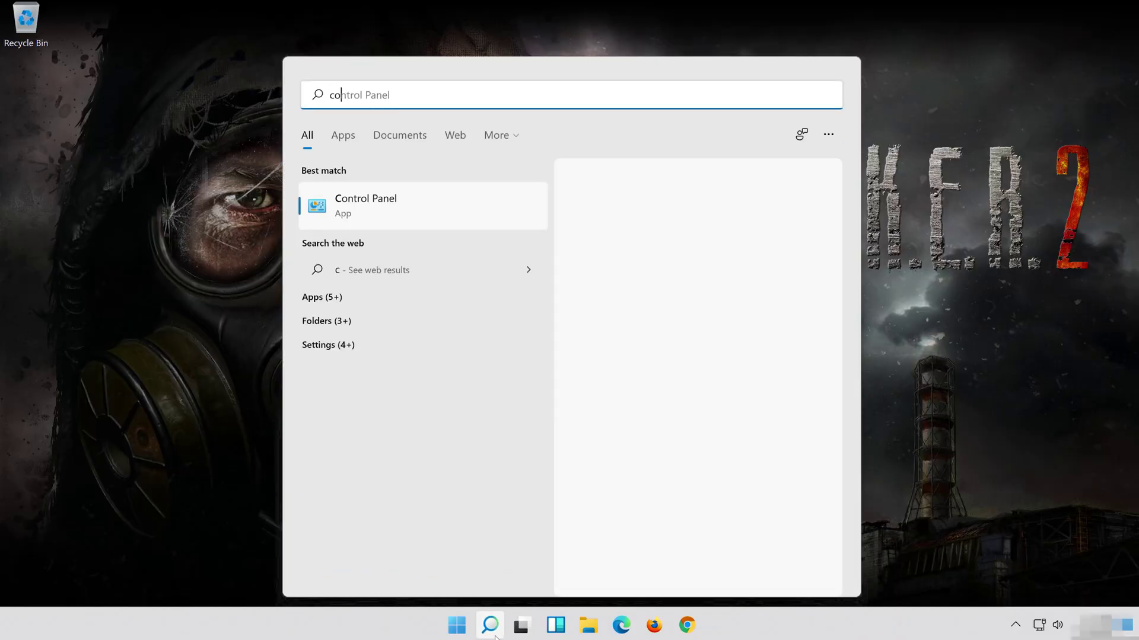
type("ntrol p")
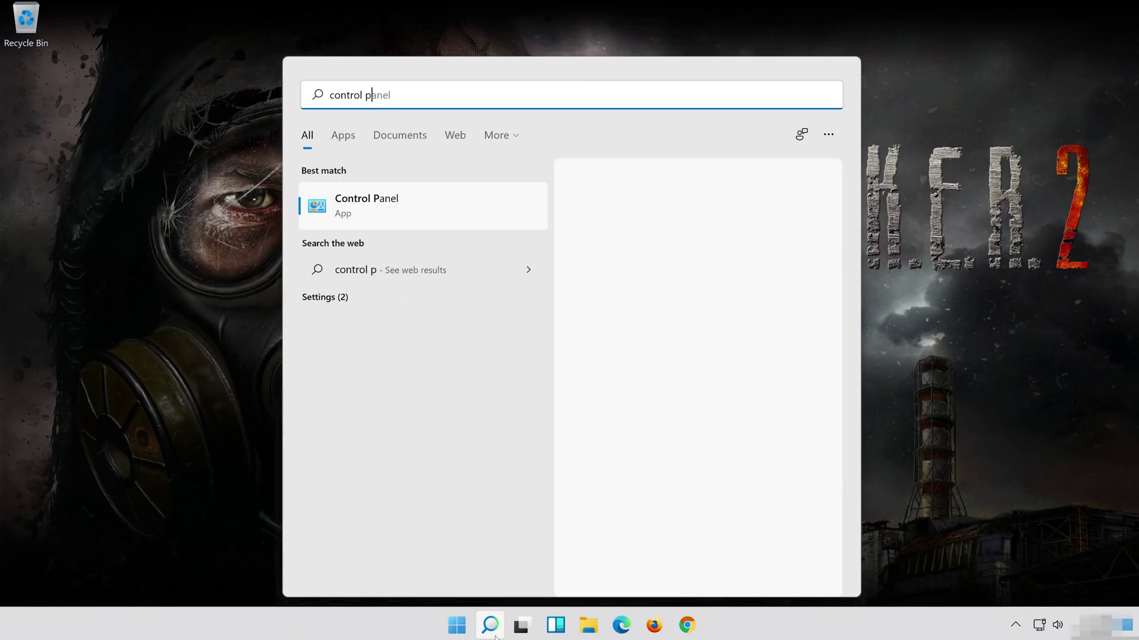
type("anel")
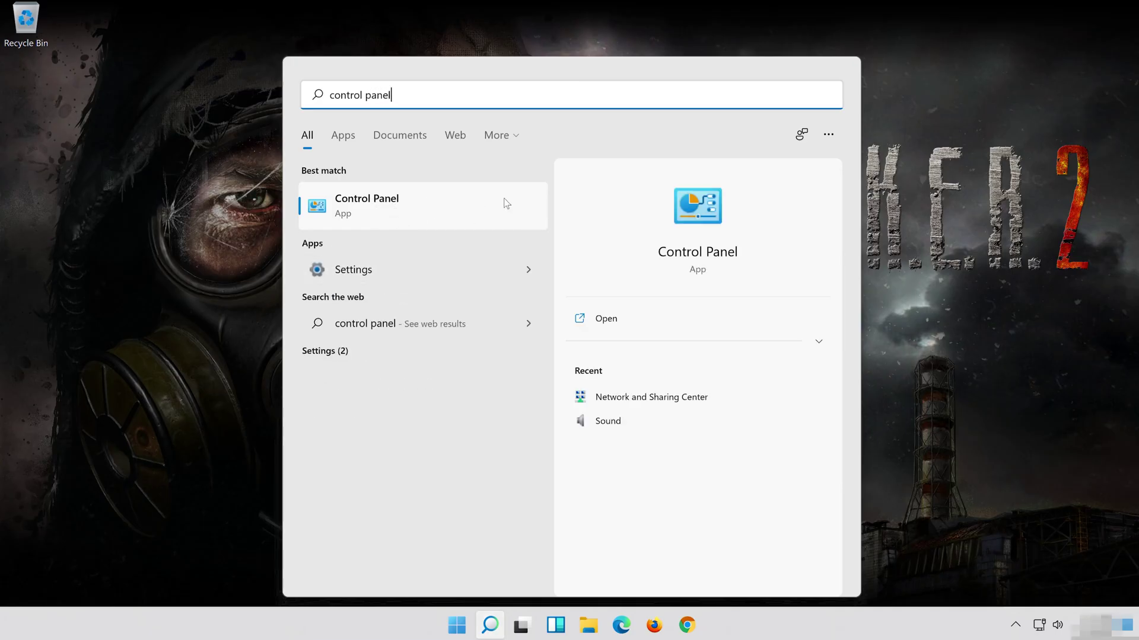
left_click(480, 206)
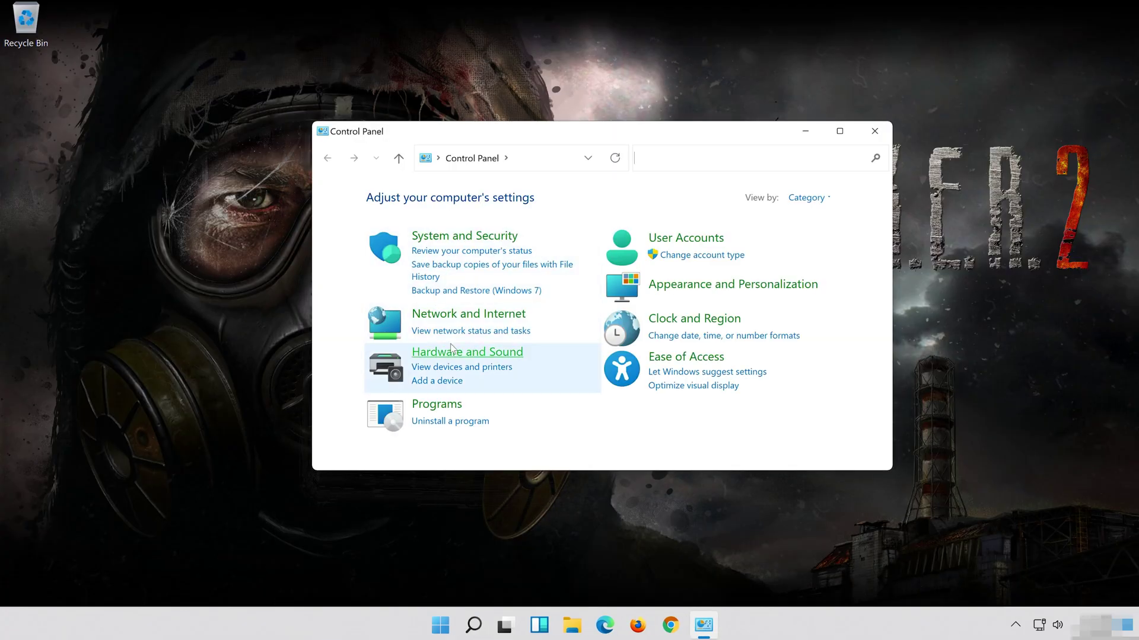
Reach the Sound playback list via Hardware and Sound, close Control Panel, and select Speakers
left_click(486, 351)
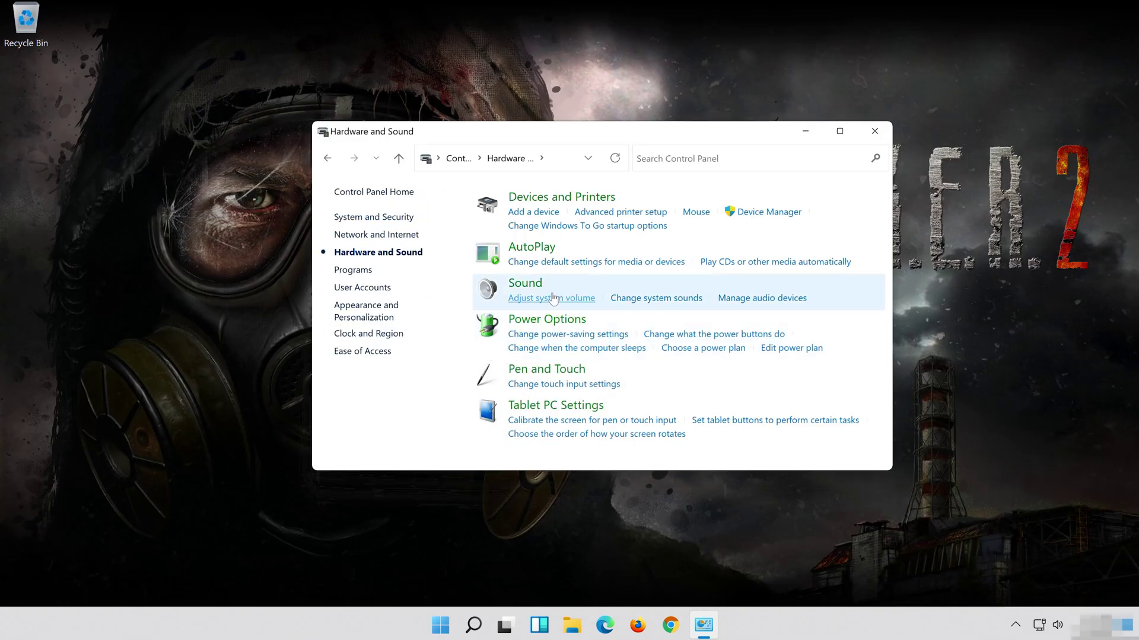
left_click(525, 284)
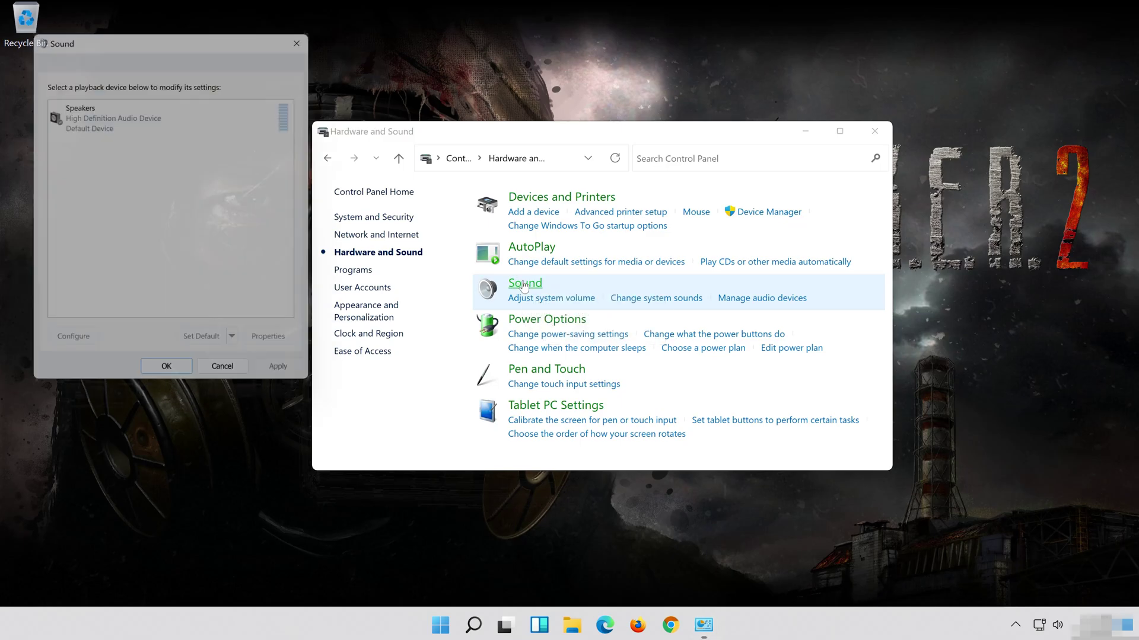
left_click_drag(194, 33, 603, 118)
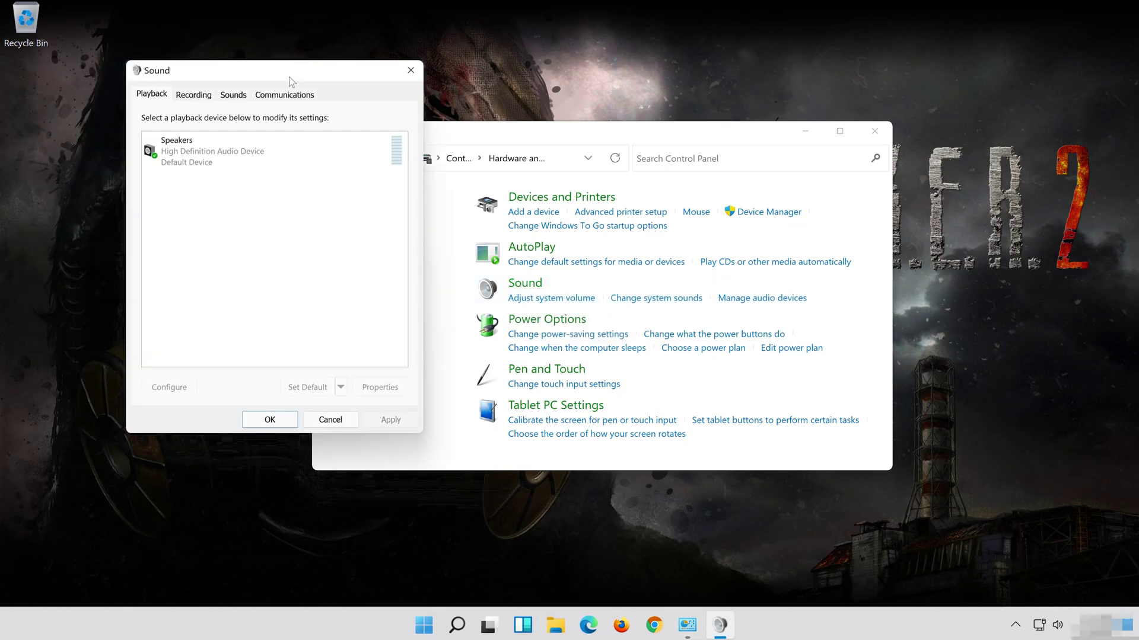
left_click(877, 126)
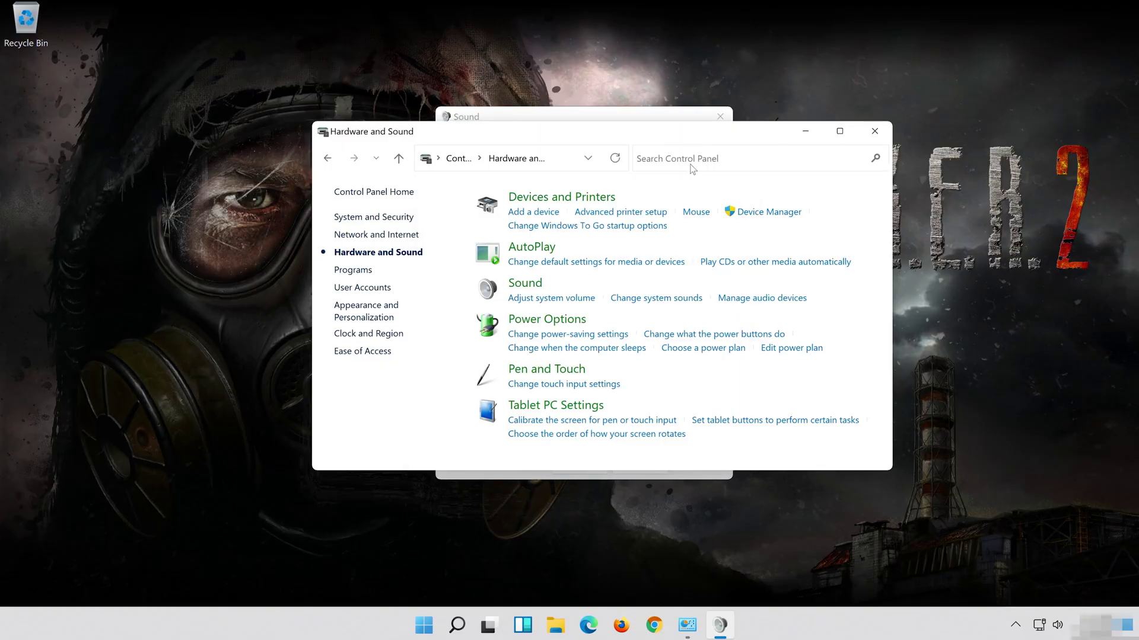
left_click(525, 202)
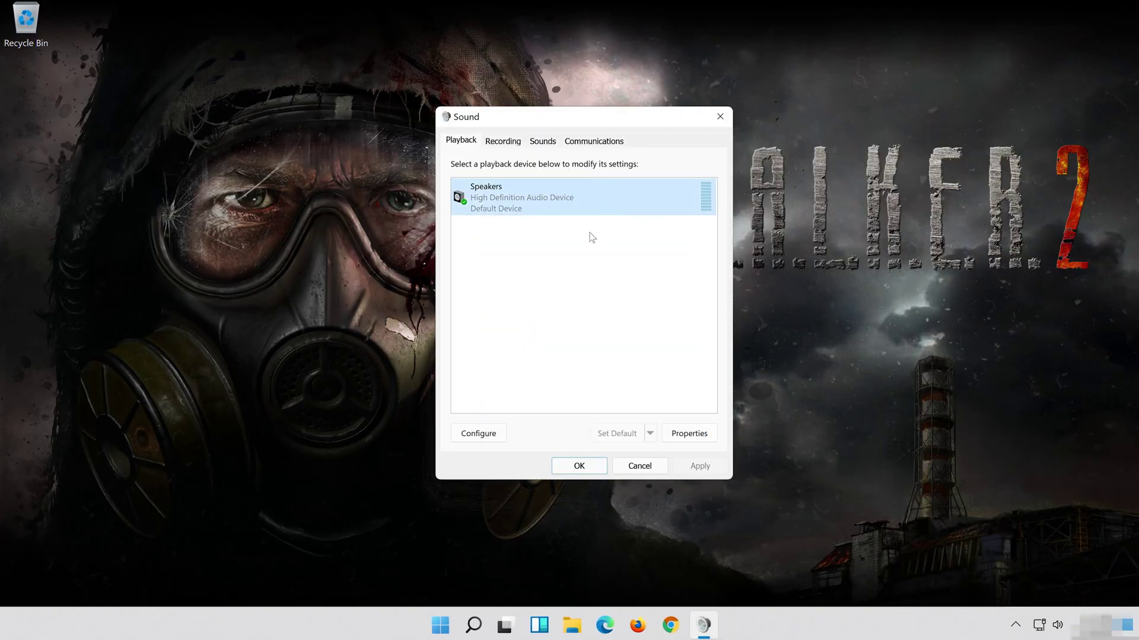
Disable all audio enhancements in the Speakers properties, apply it, and close the Sound windows
right_click(585, 194)
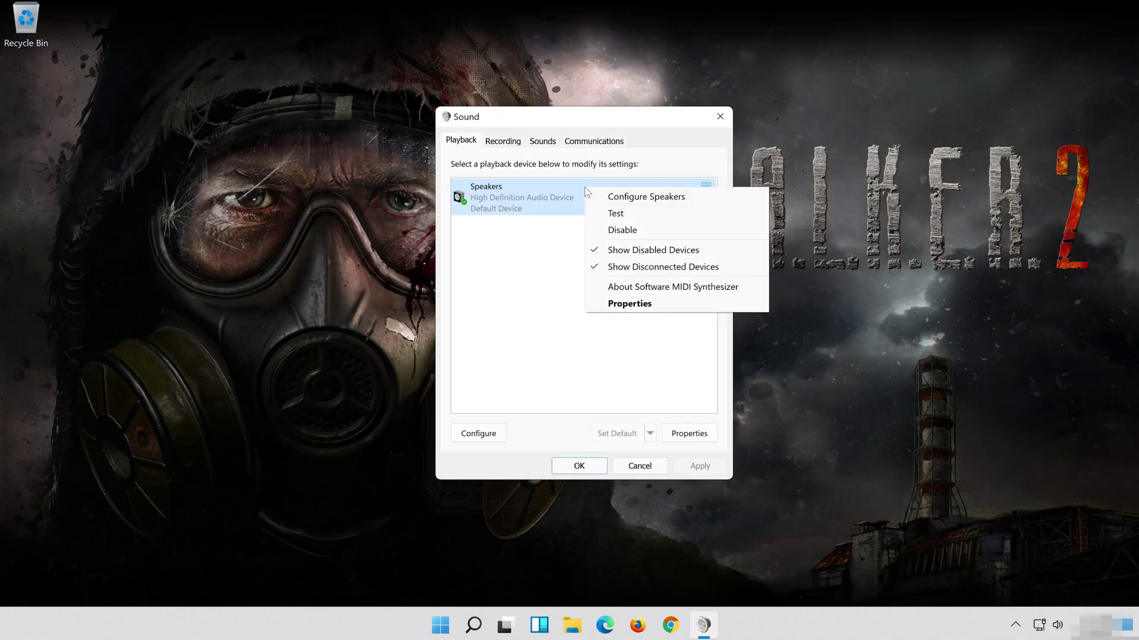
left_click(675, 309)
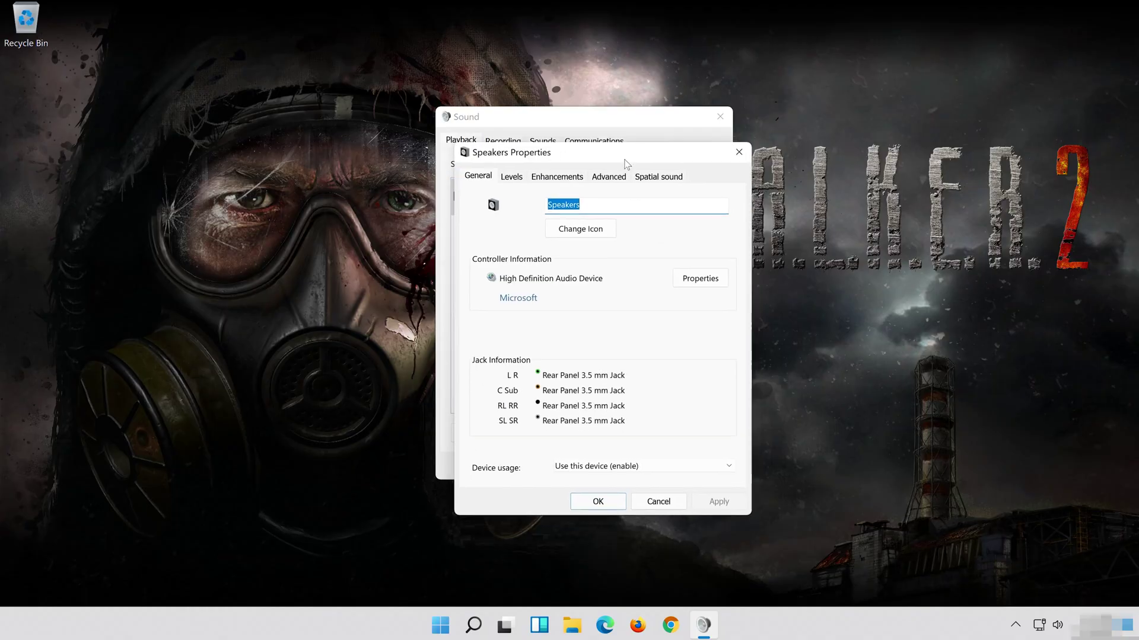
left_click_drag(631, 182, 613, 127)
left_click(562, 140)
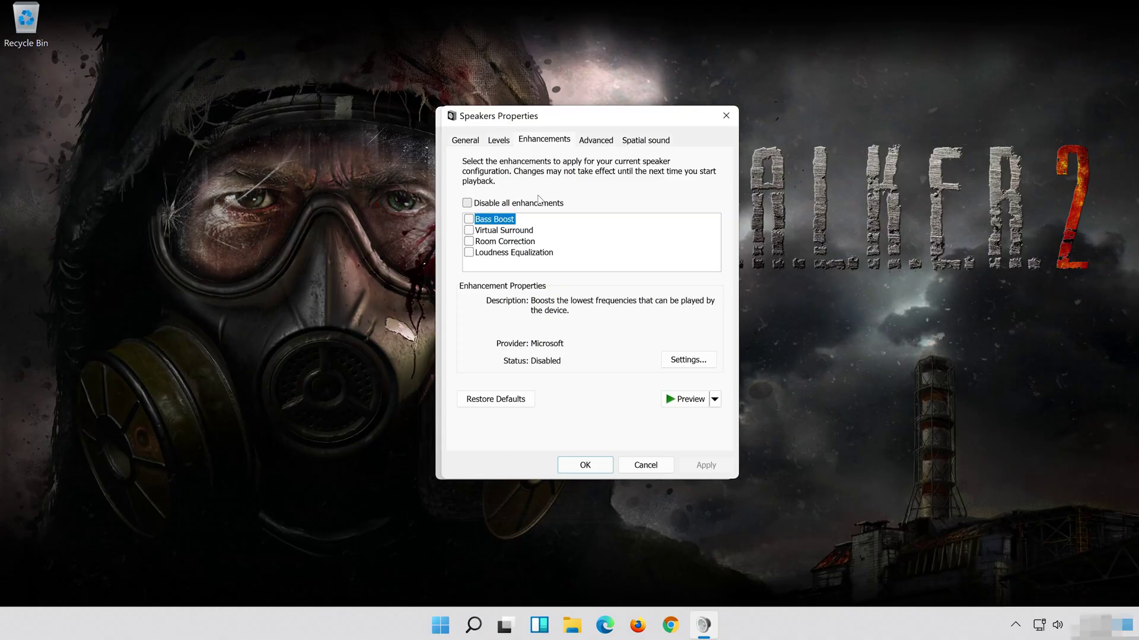
left_click(466, 203)
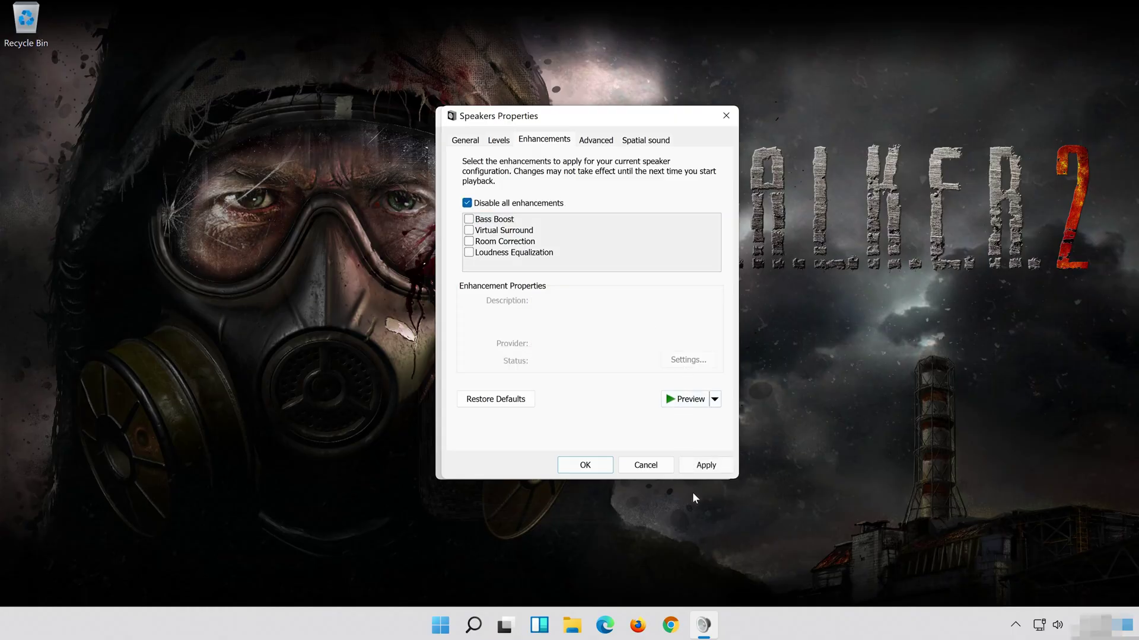
left_click(719, 469)
left_click(605, 465)
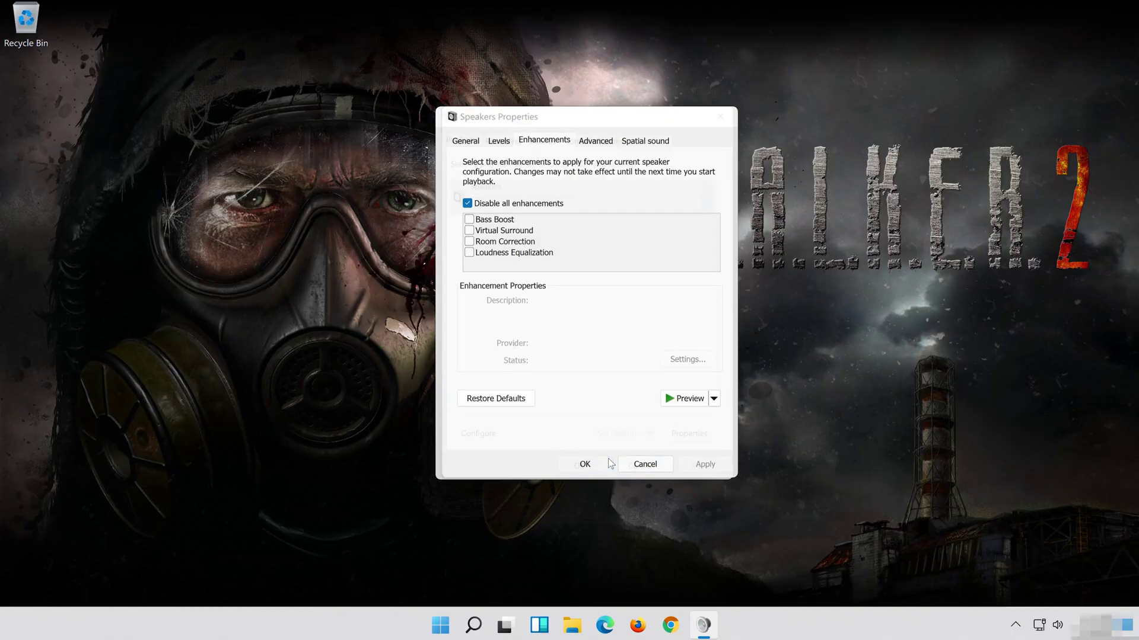
left_click(579, 465)
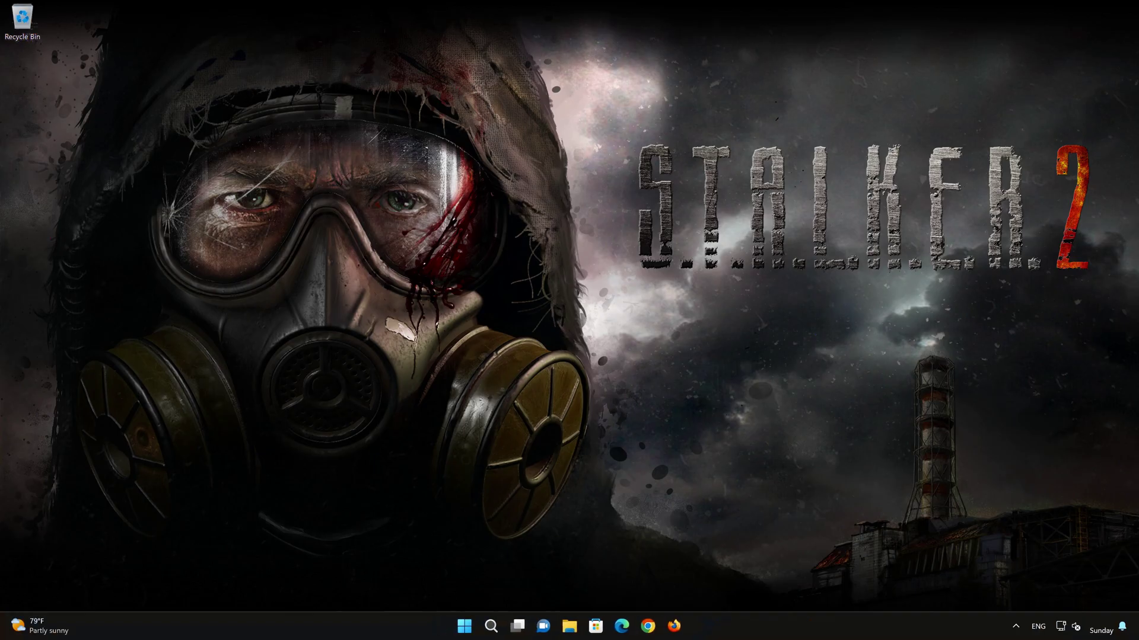
Reach Settings > System > Troubleshoot > Other troubleshooters from the Start menu
left_click(474, 623)
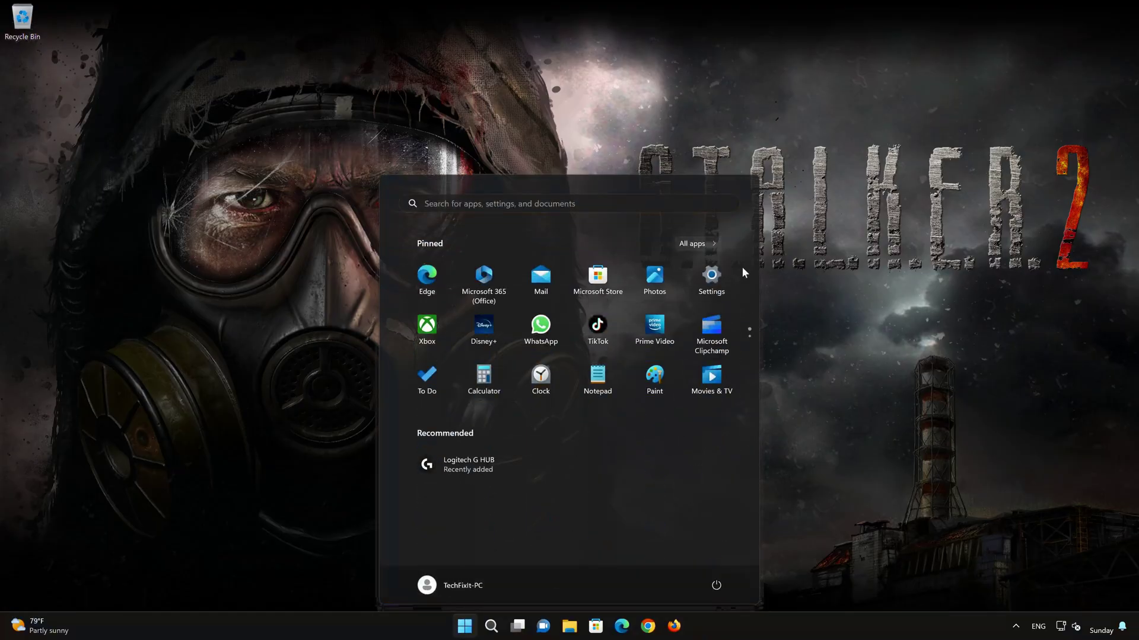
left_click(711, 280)
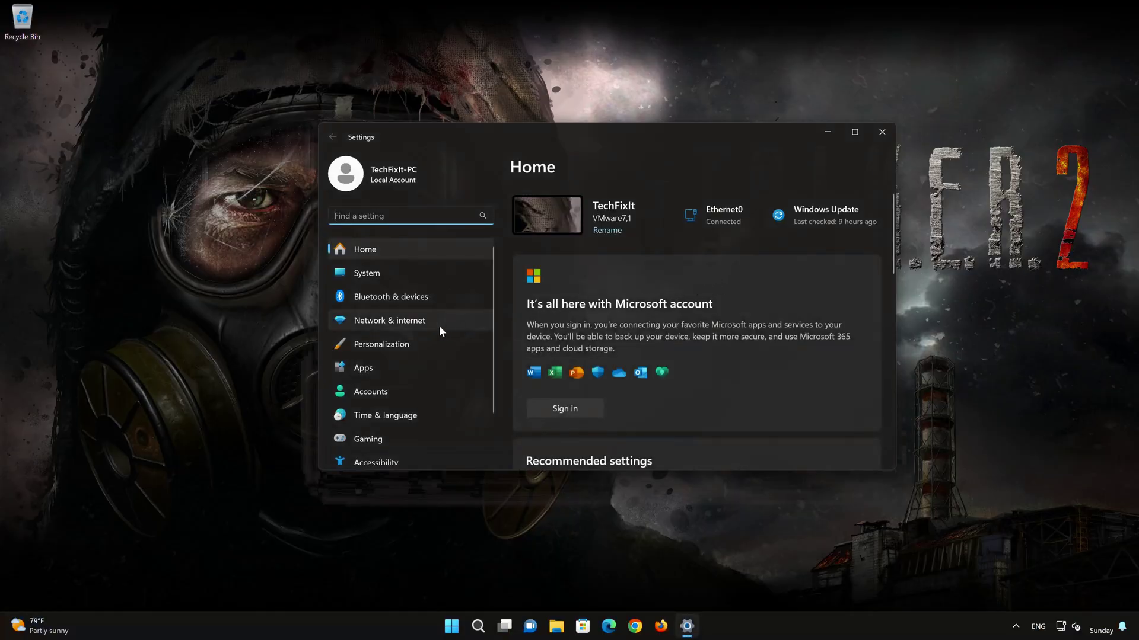
left_click(403, 271)
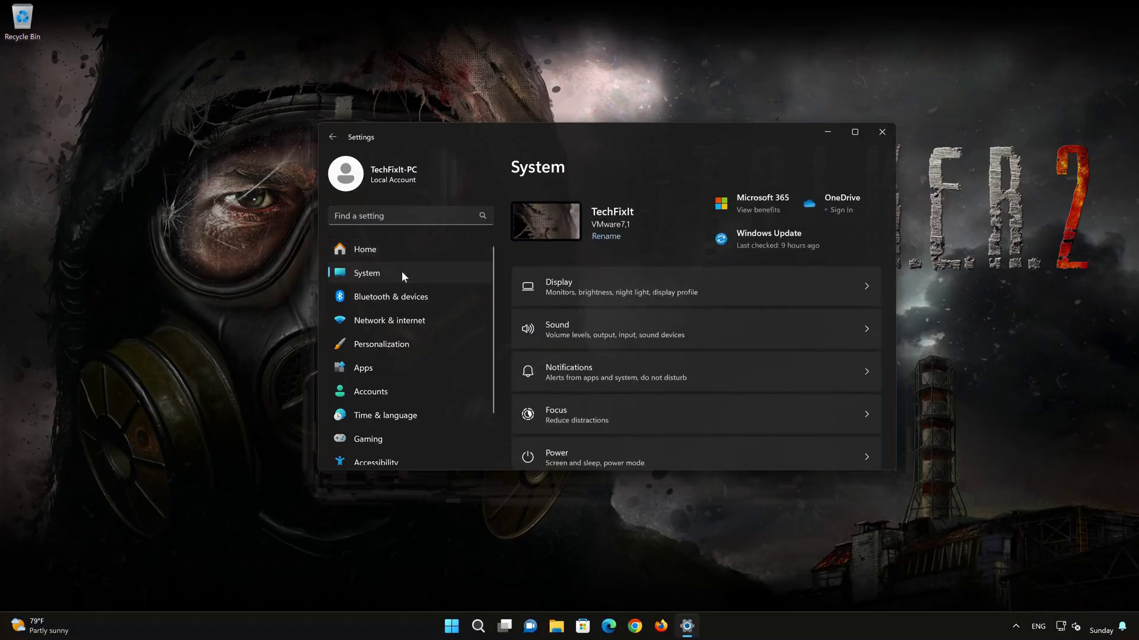
scroll(676, 350, "down", 1)
scroll(675, 350, "down", 3)
scroll(674, 351, "down", 2)
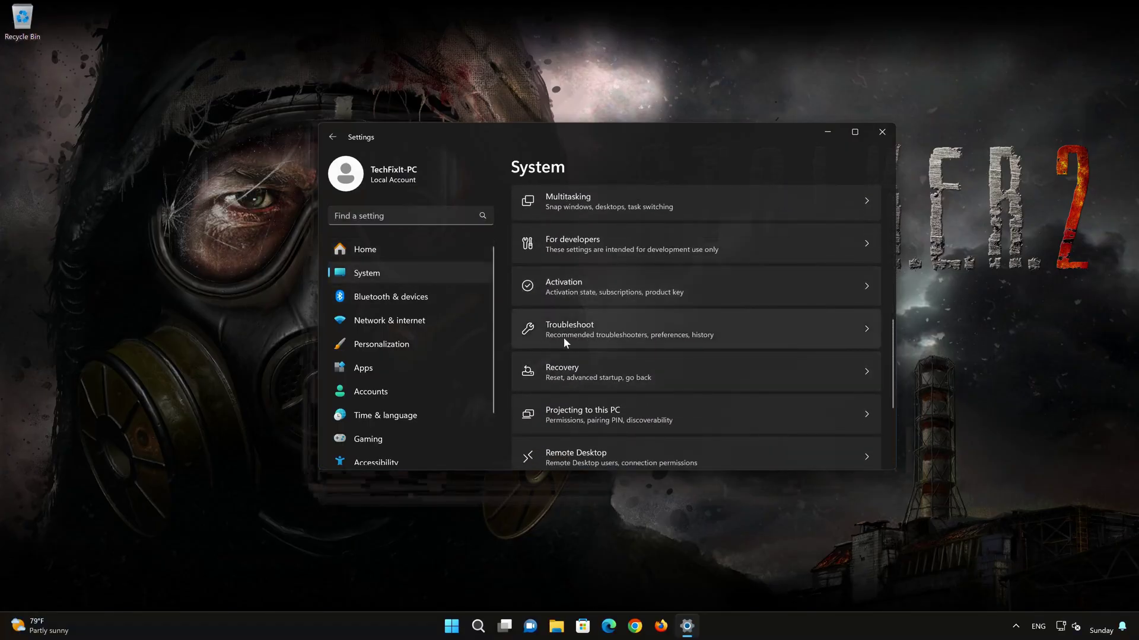
scroll(620, 330, "down", 1)
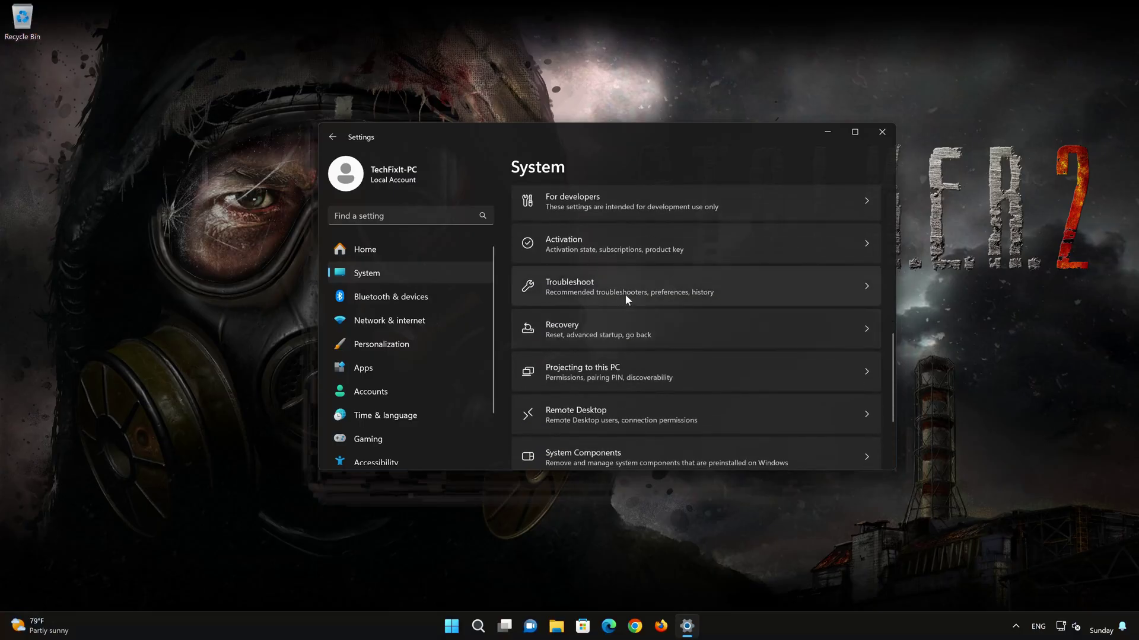
left_click(626, 294)
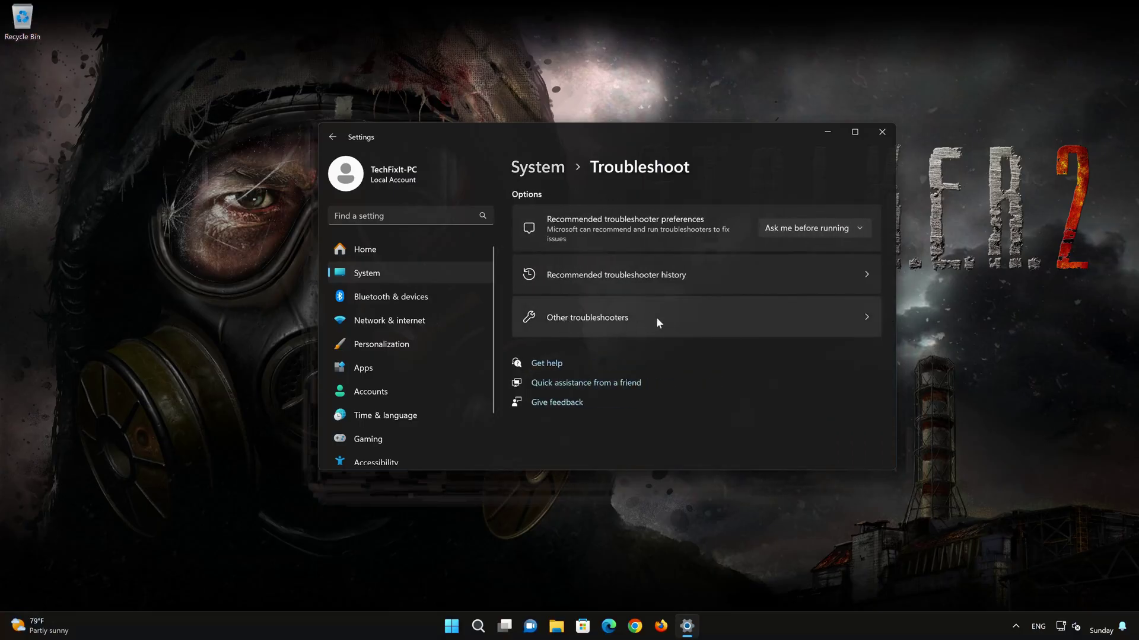
left_click(611, 328)
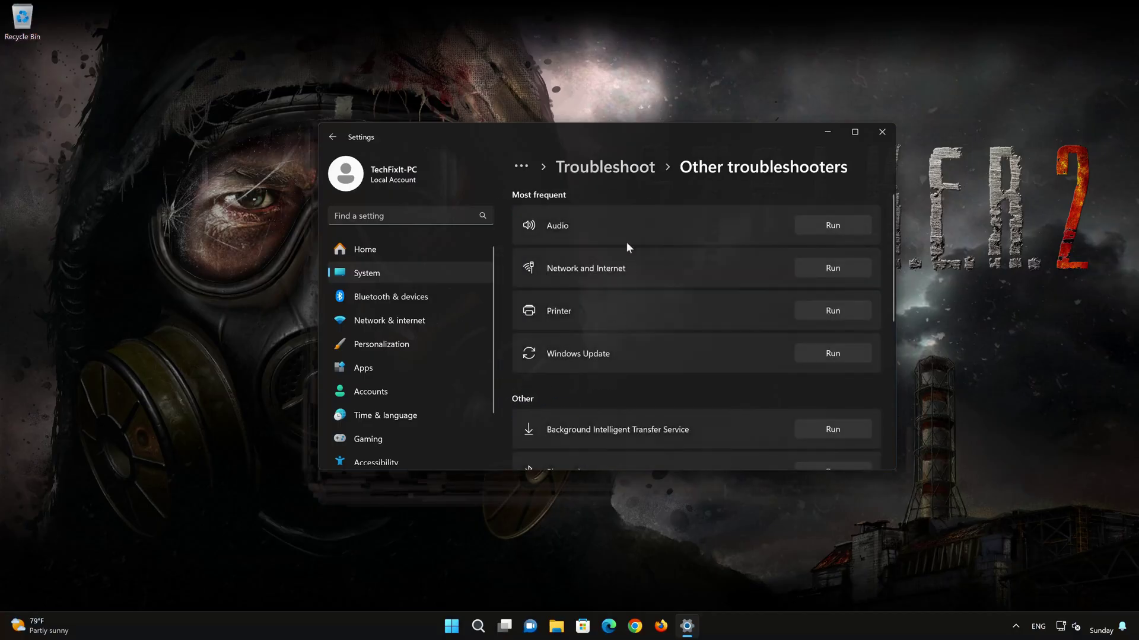
Run the Audio troubleshooter, allow the audio services restart, report it solved, and close Get Help
left_click(835, 225)
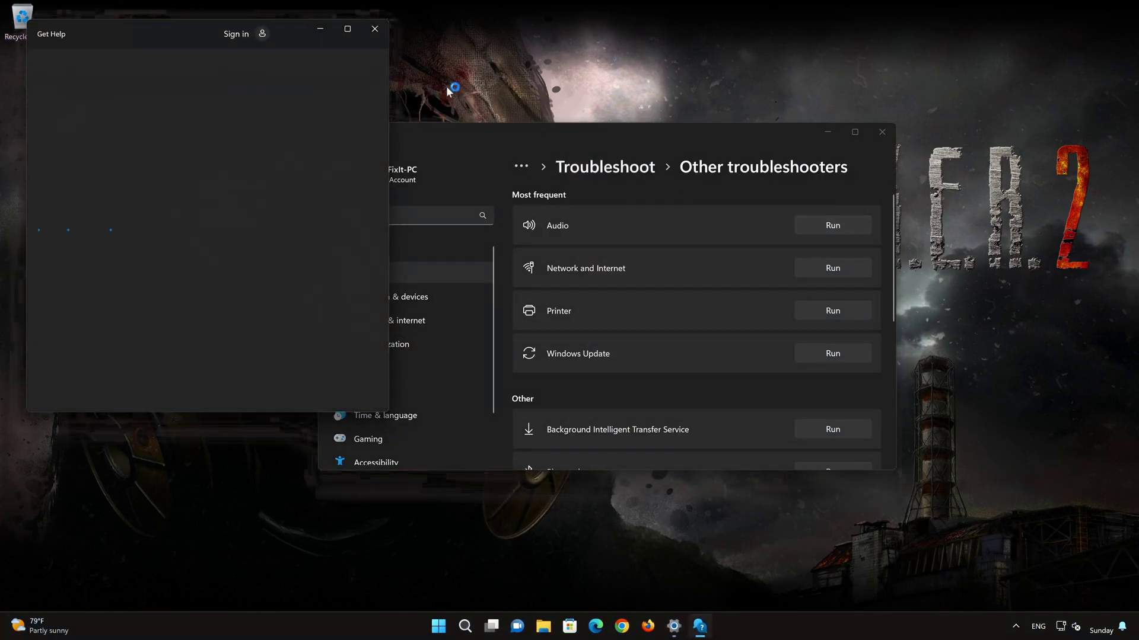
left_click_drag(293, 33, 628, 106)
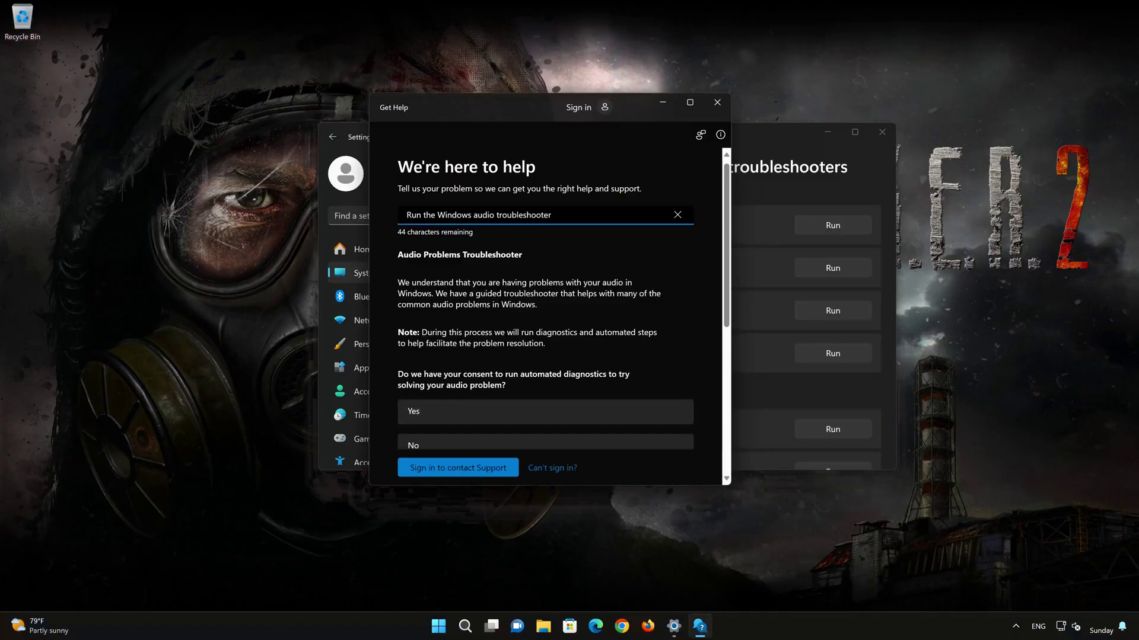
left_click(475, 420)
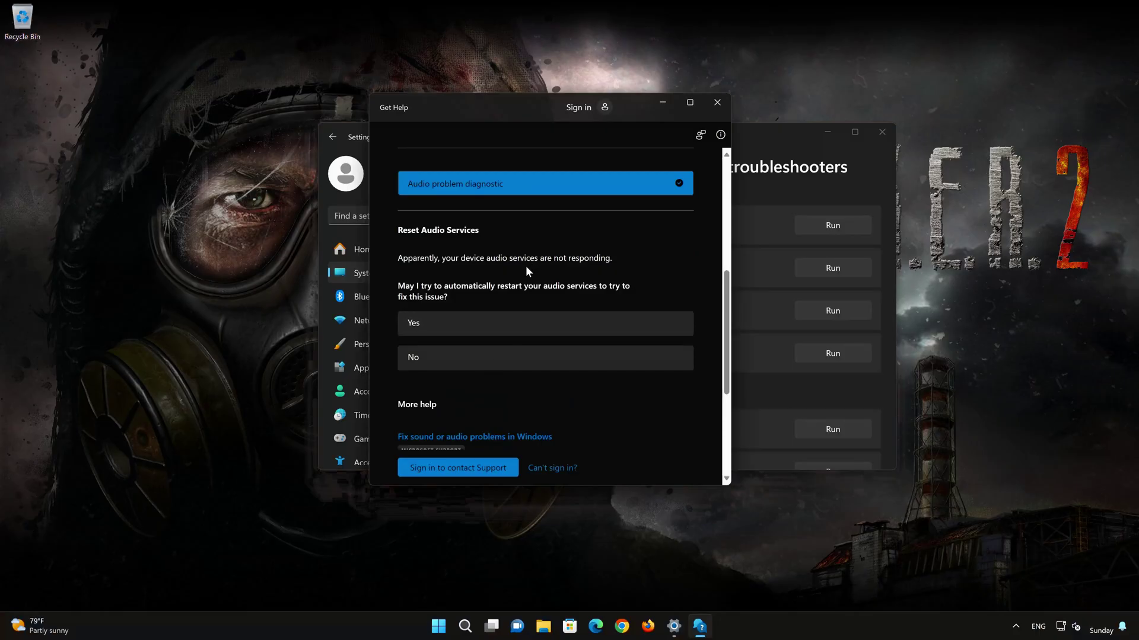
left_click(489, 325)
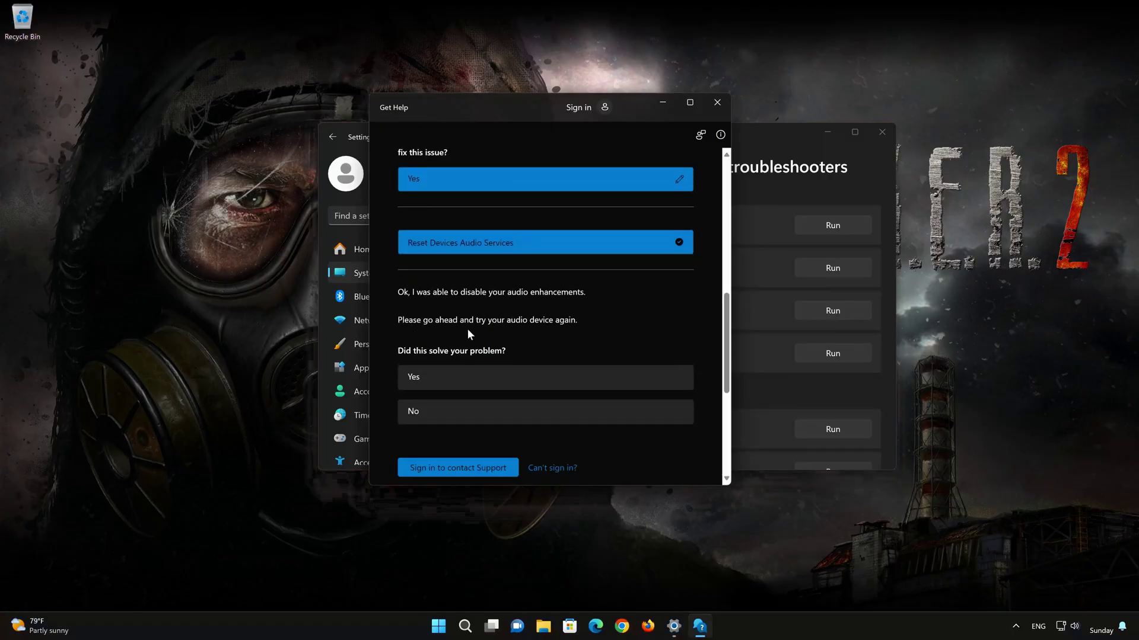
left_click(493, 377)
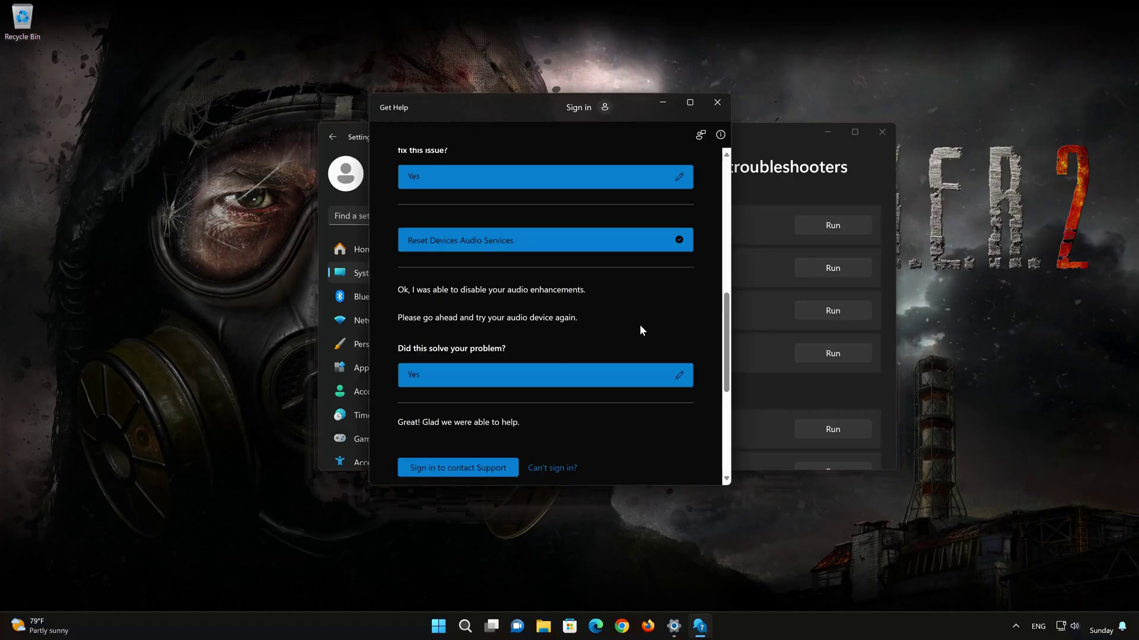
left_click(717, 103)
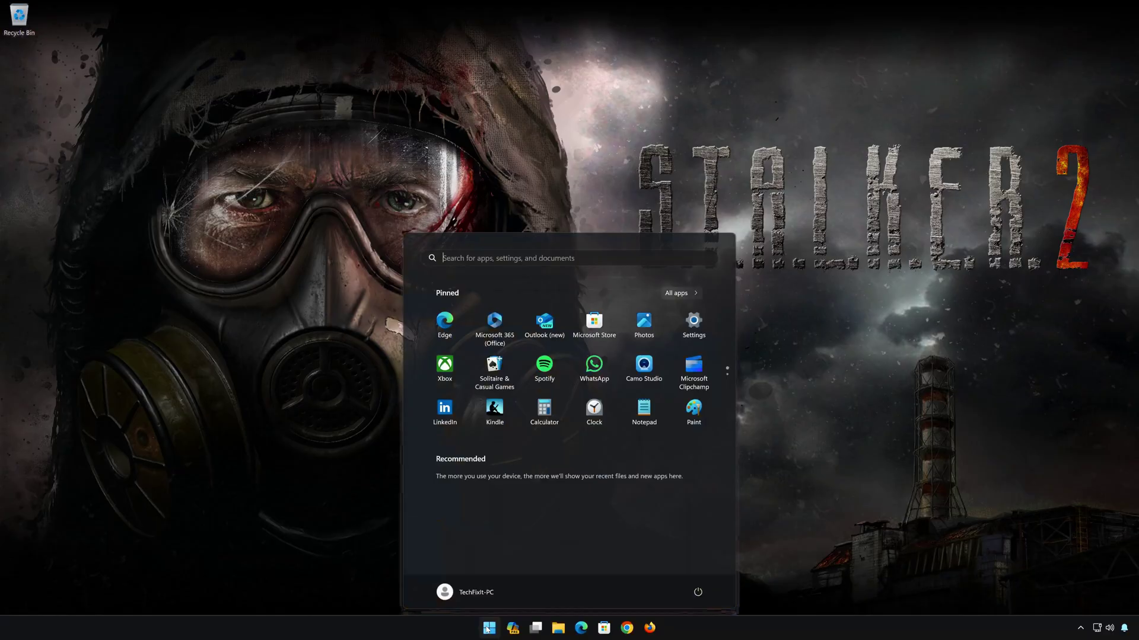
type("control panel")
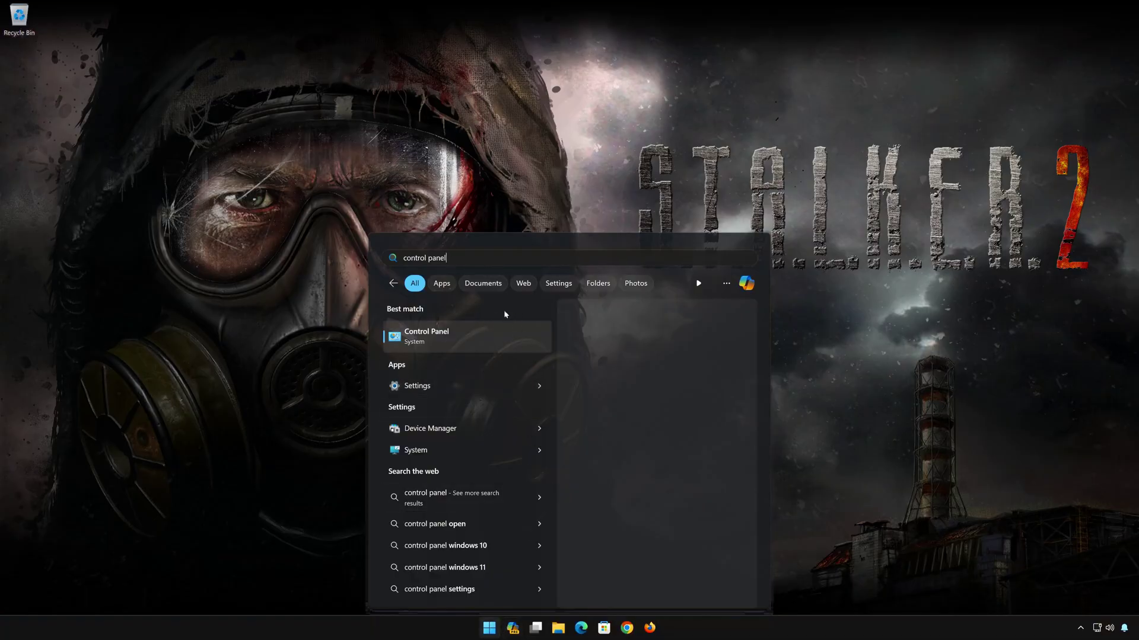
Launch Control Panel again from the Start search results
left_click(479, 337)
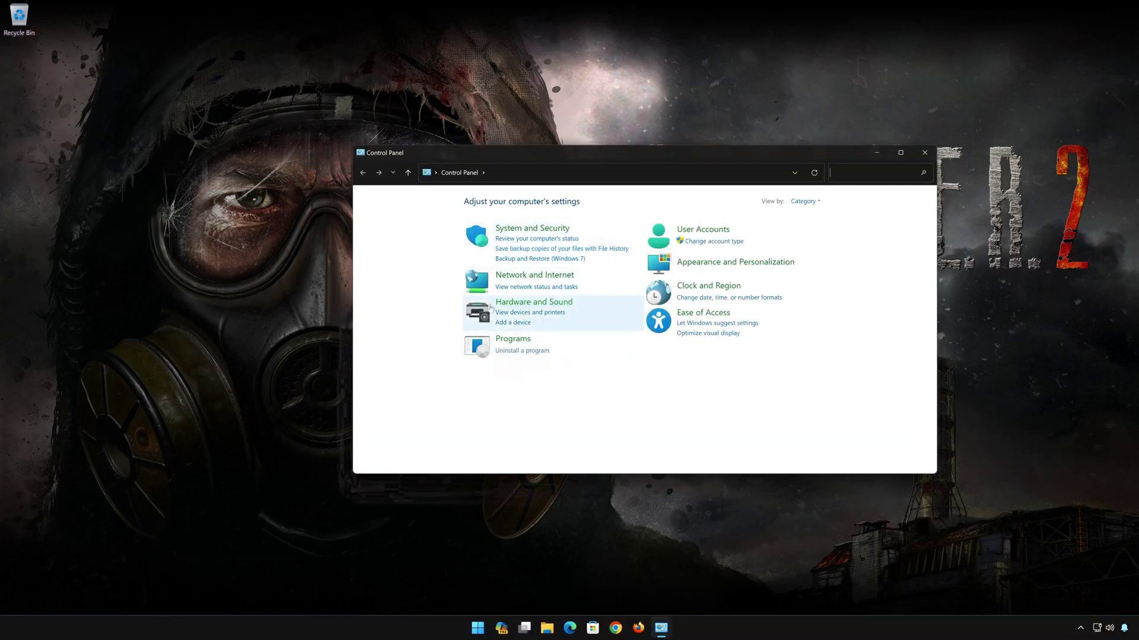
Reach the Sound playback list, close Control Panel, and bring up the Speakers' options
left_click(537, 303)
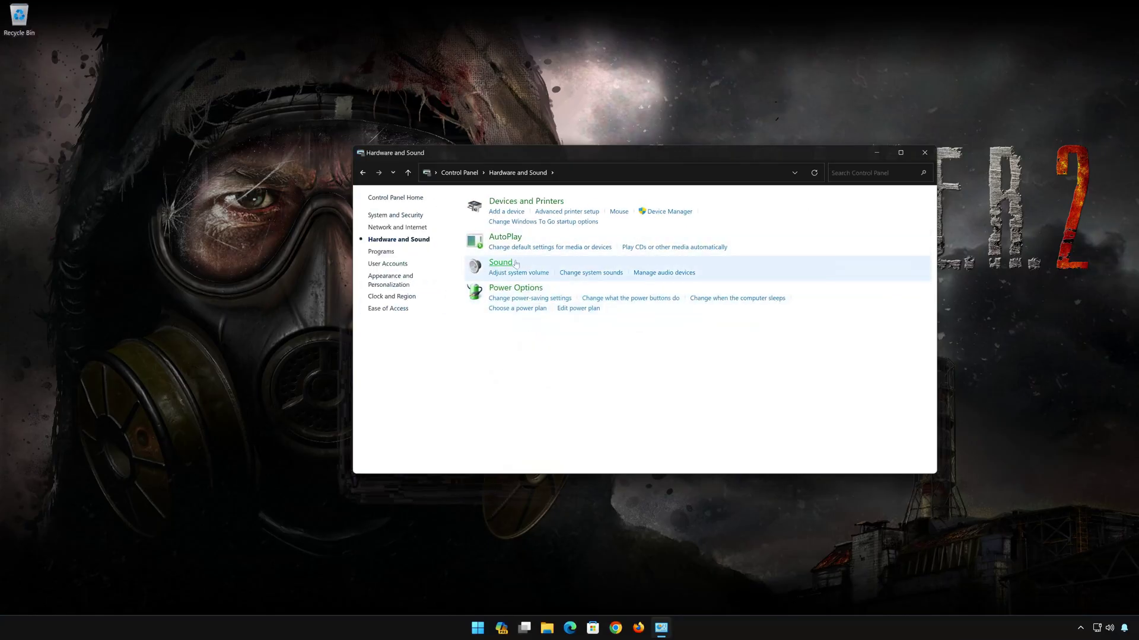
left_click(492, 265)
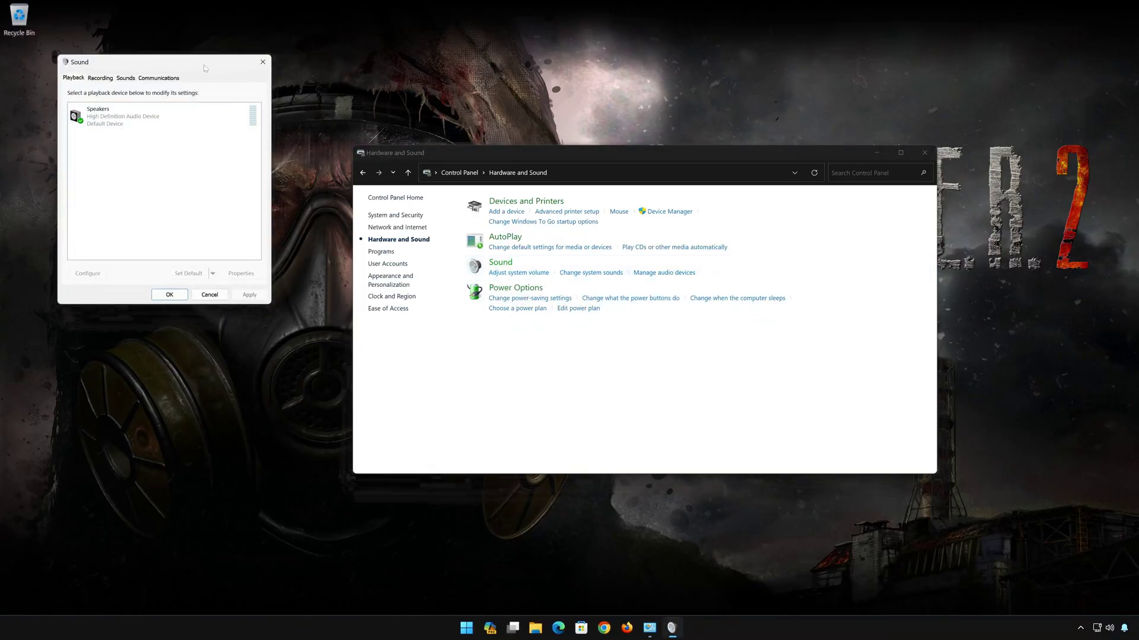
left_click_drag(207, 62, 677, 172)
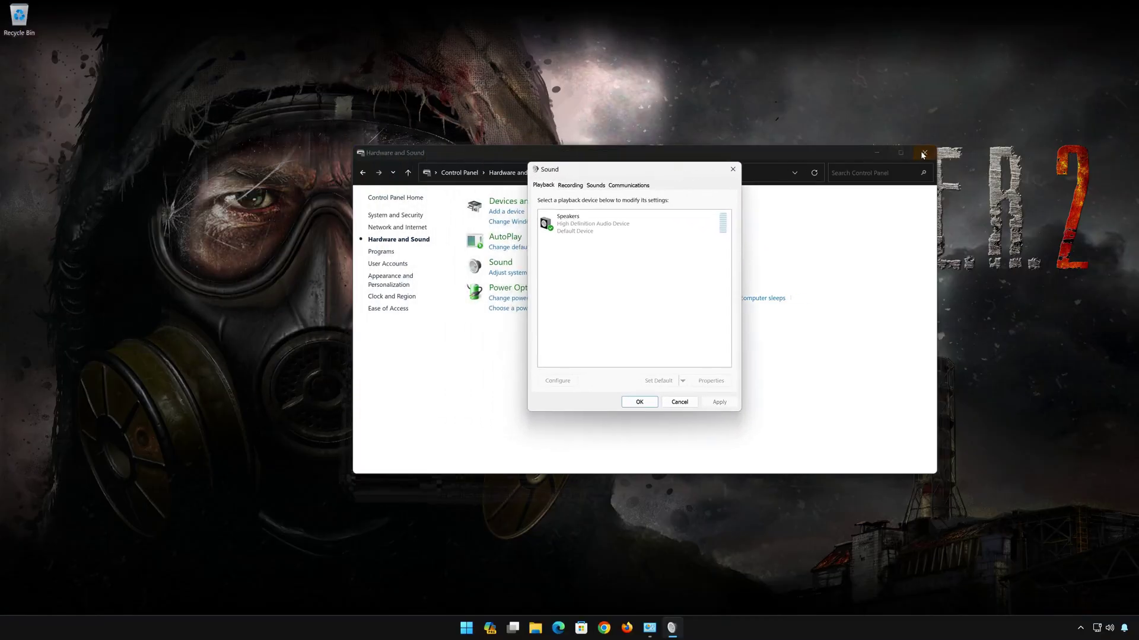
left_click(924, 152)
left_click(587, 222)
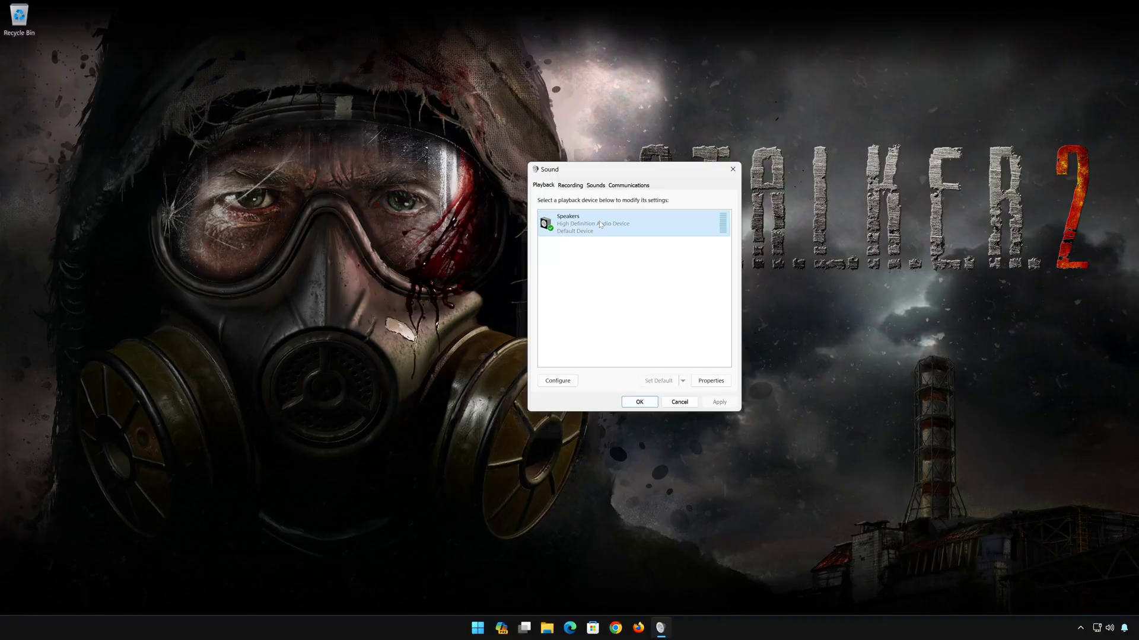
right_click(600, 223)
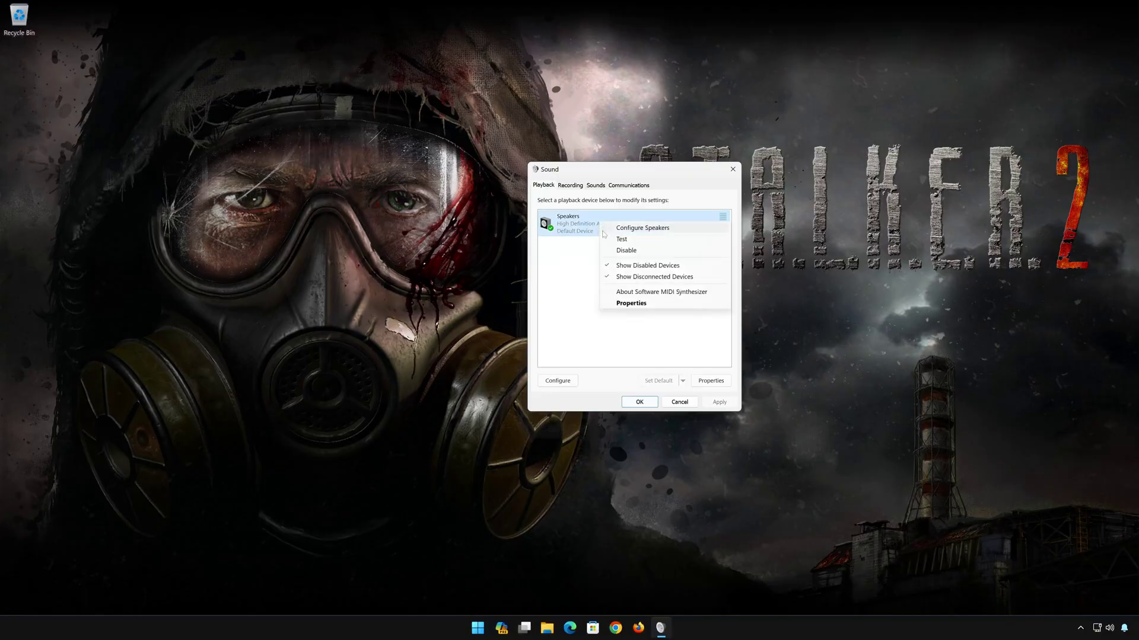
Set the Speakers' Advanced default format to 16 bit, 44100 Hz (CD Quality), apply, and close Sound
left_click(641, 304)
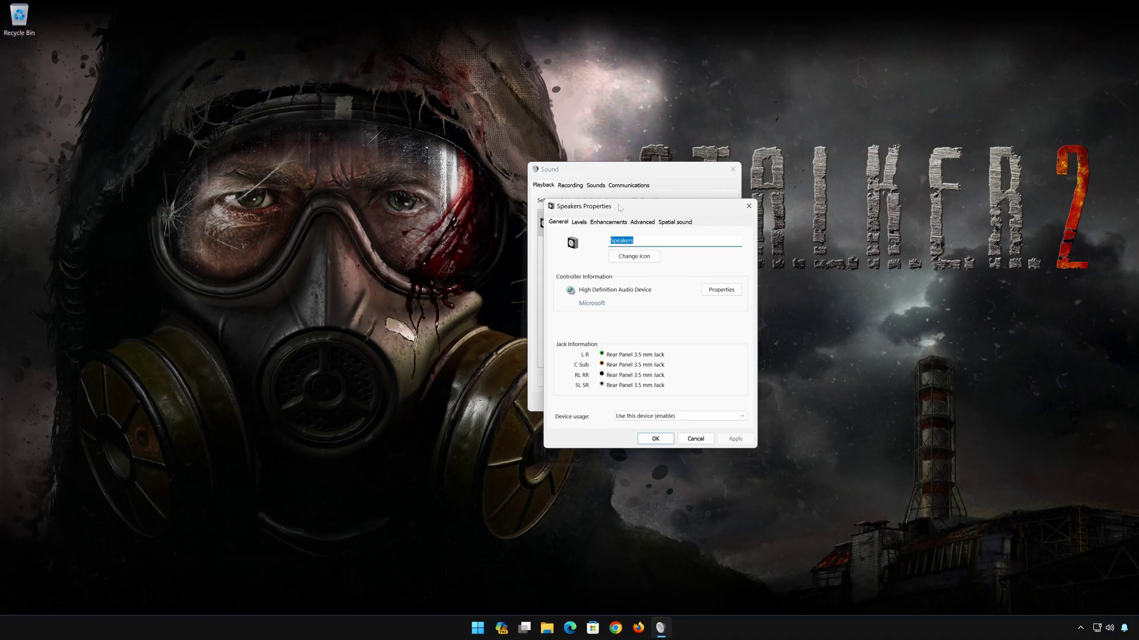
left_click(647, 224)
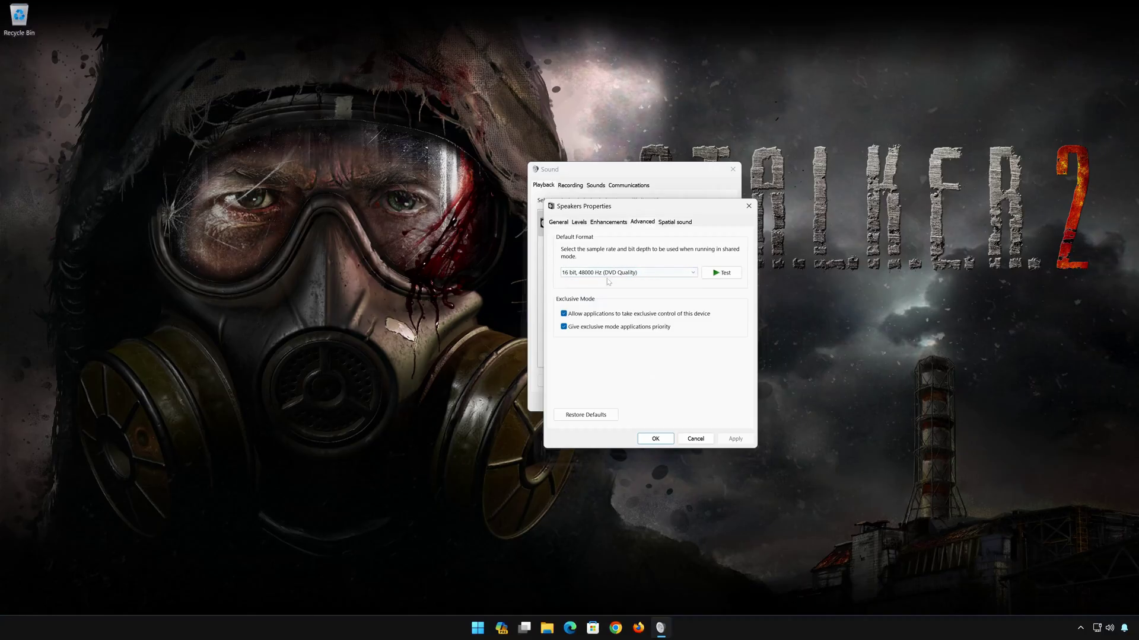
left_click(612, 274)
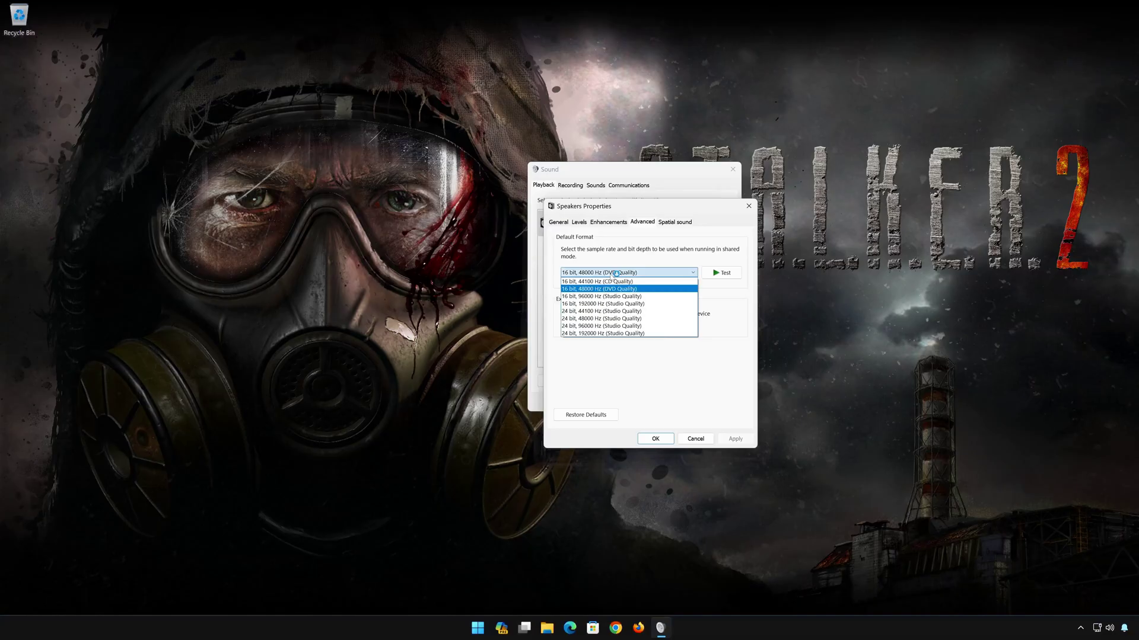
left_click(629, 283)
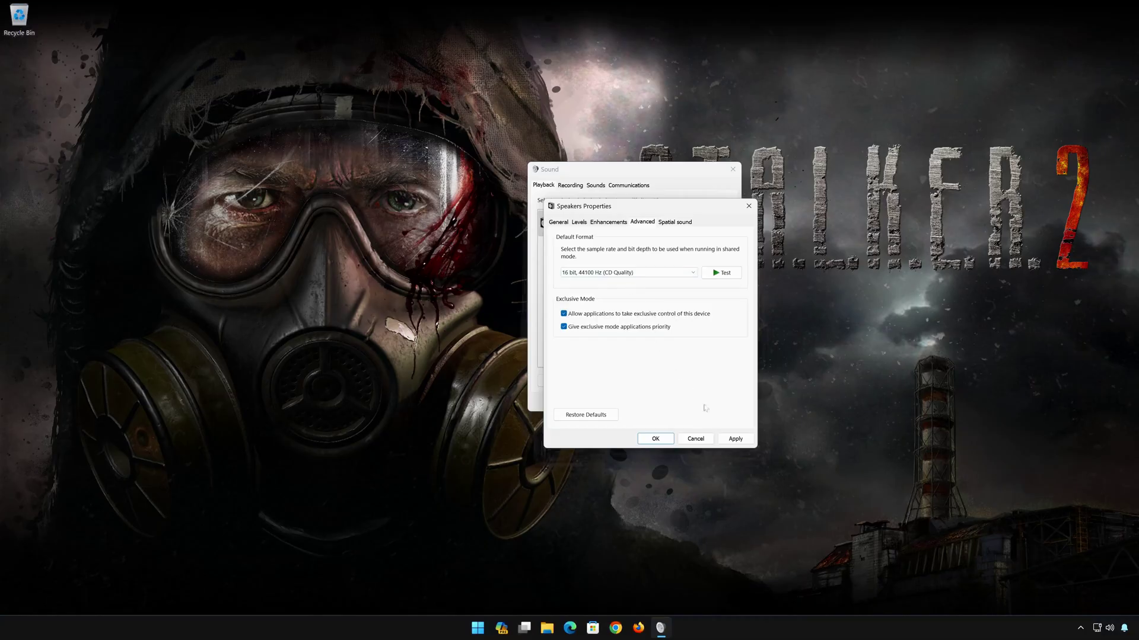
left_click(750, 440)
left_click(663, 440)
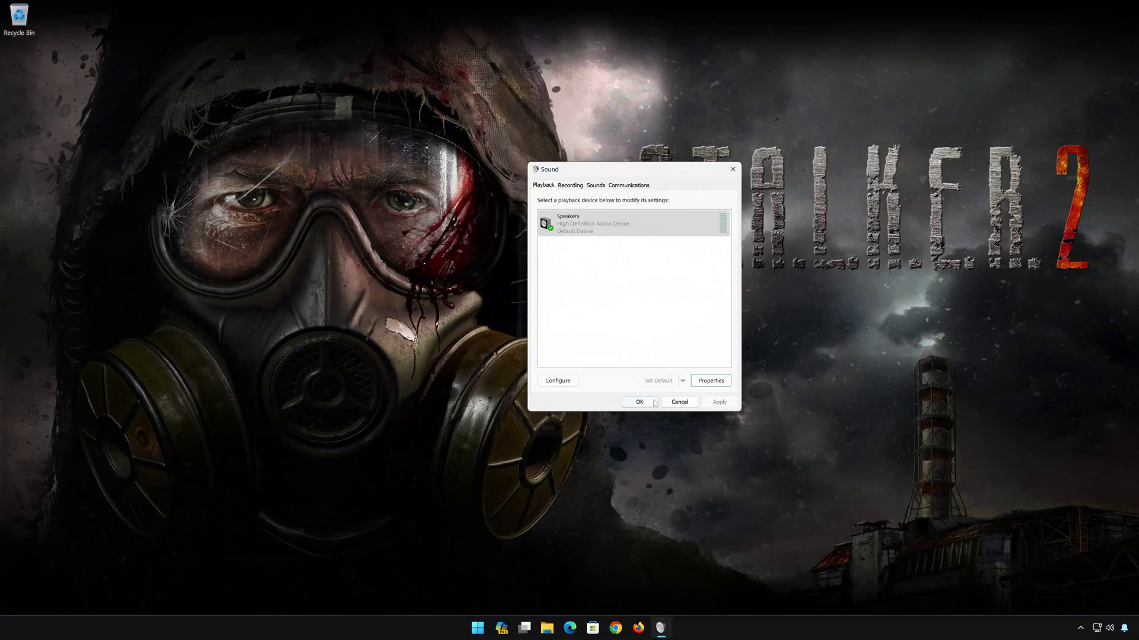
left_click(638, 403)
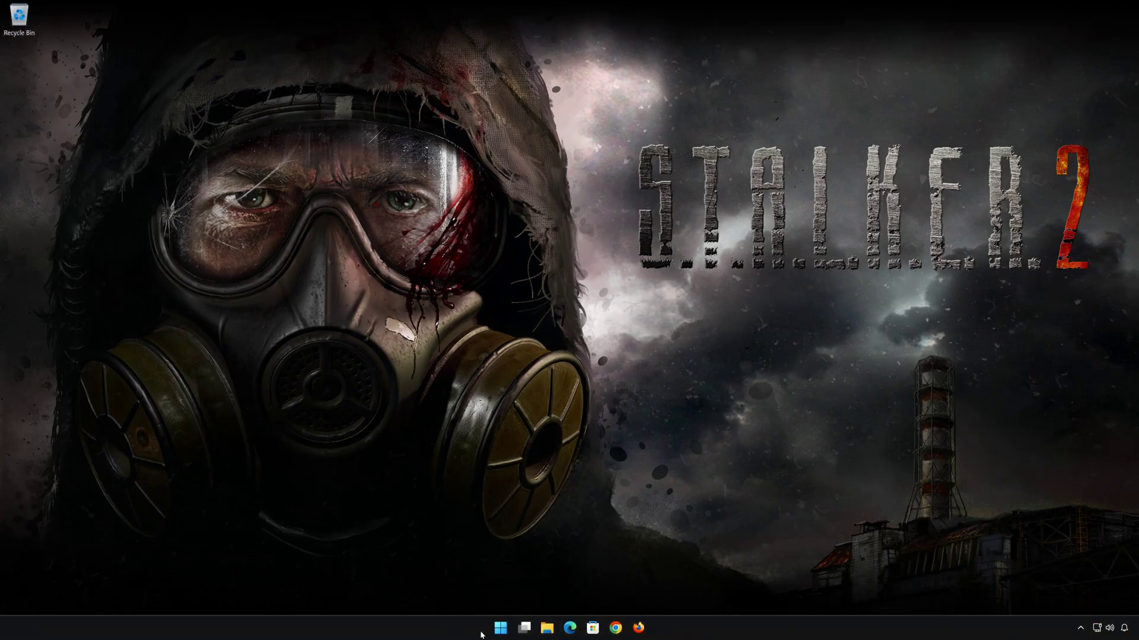
Launch Device Manager from the Windows Search best match
left_click(507, 628)
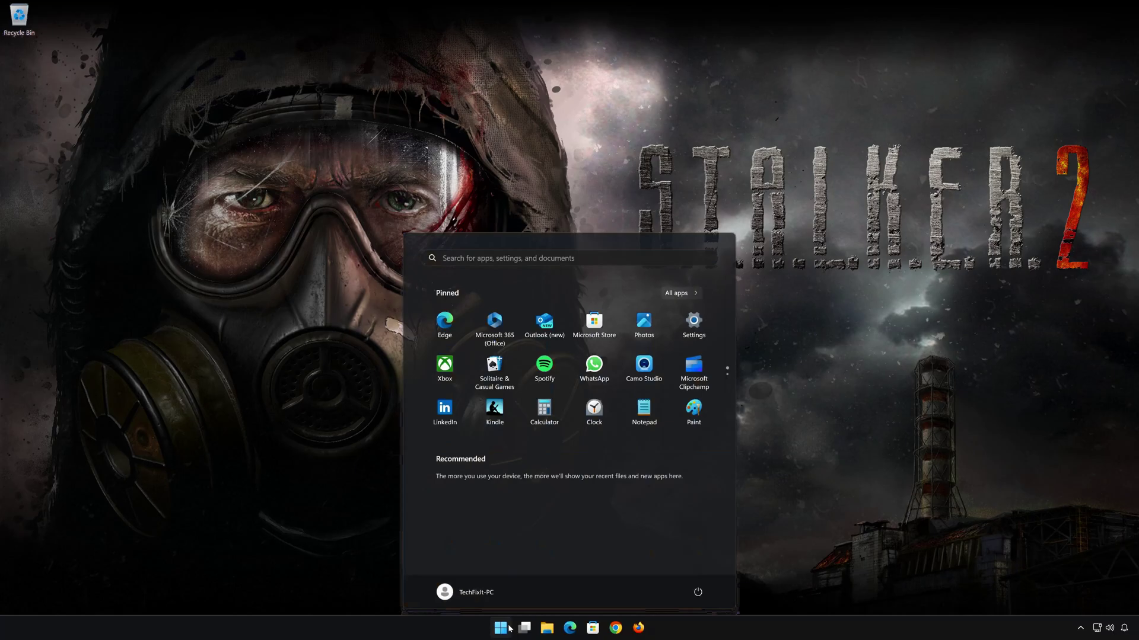
type("devic")
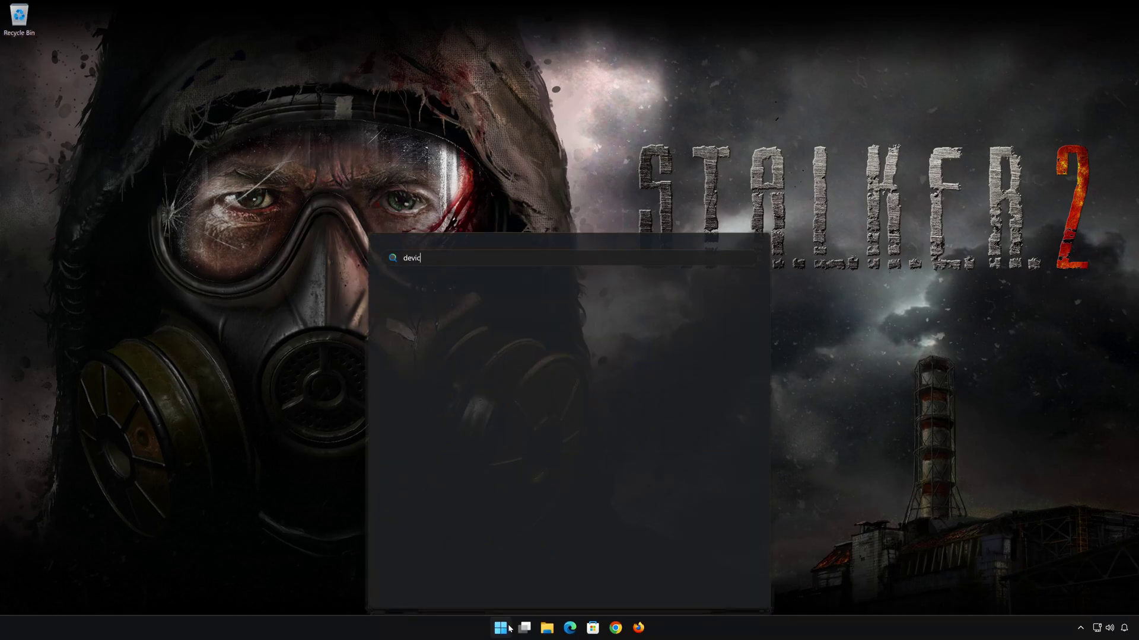
type("e mana")
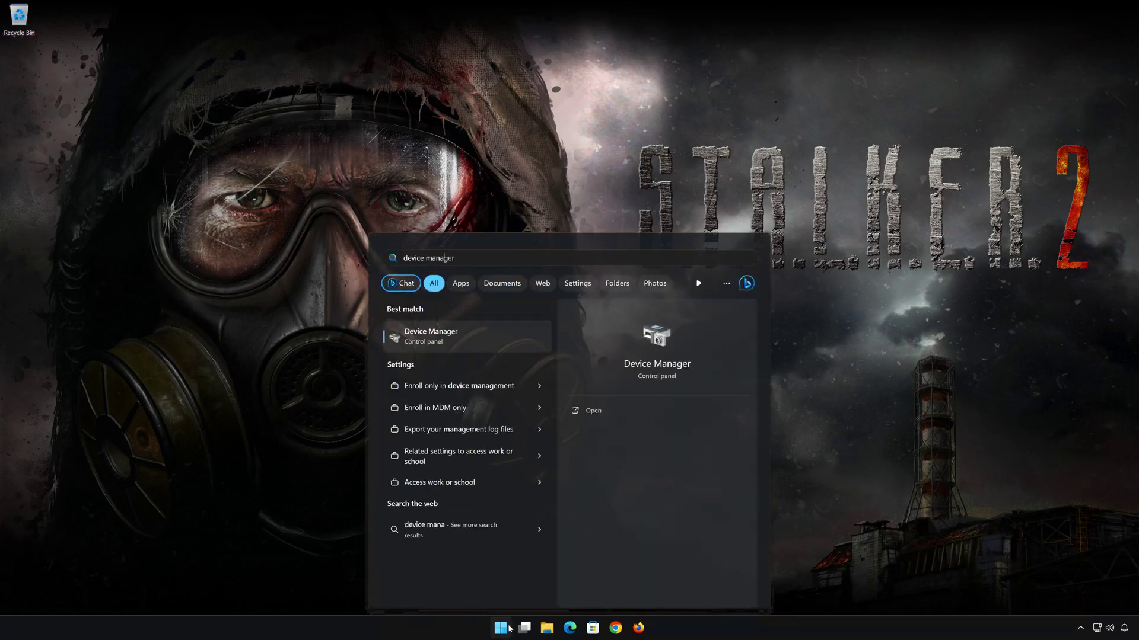
type("ger")
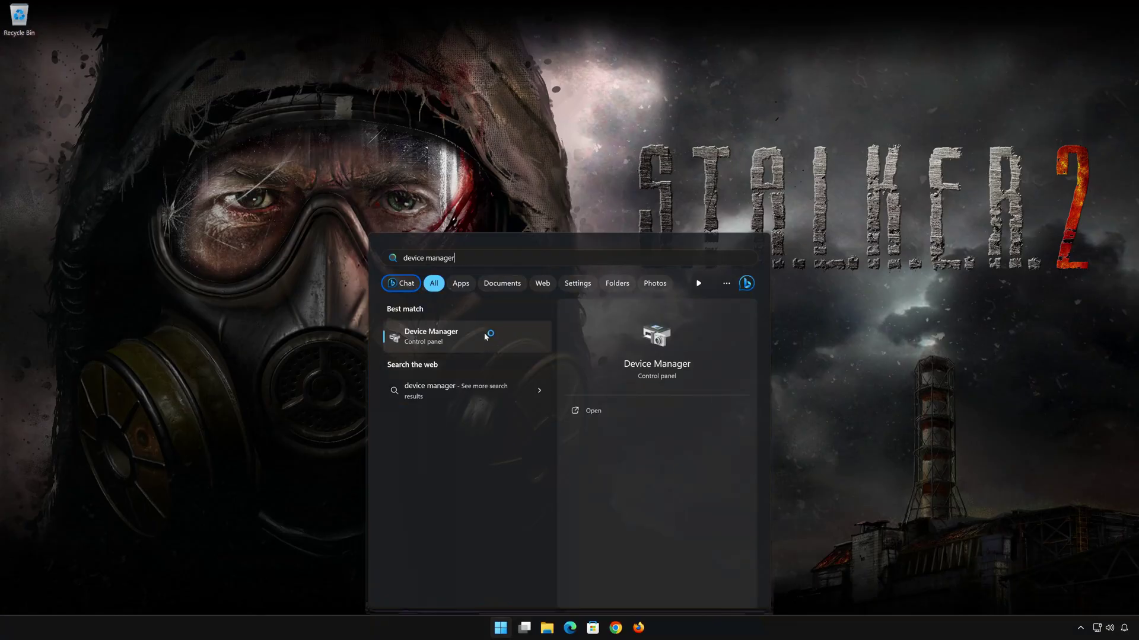
left_click(450, 336)
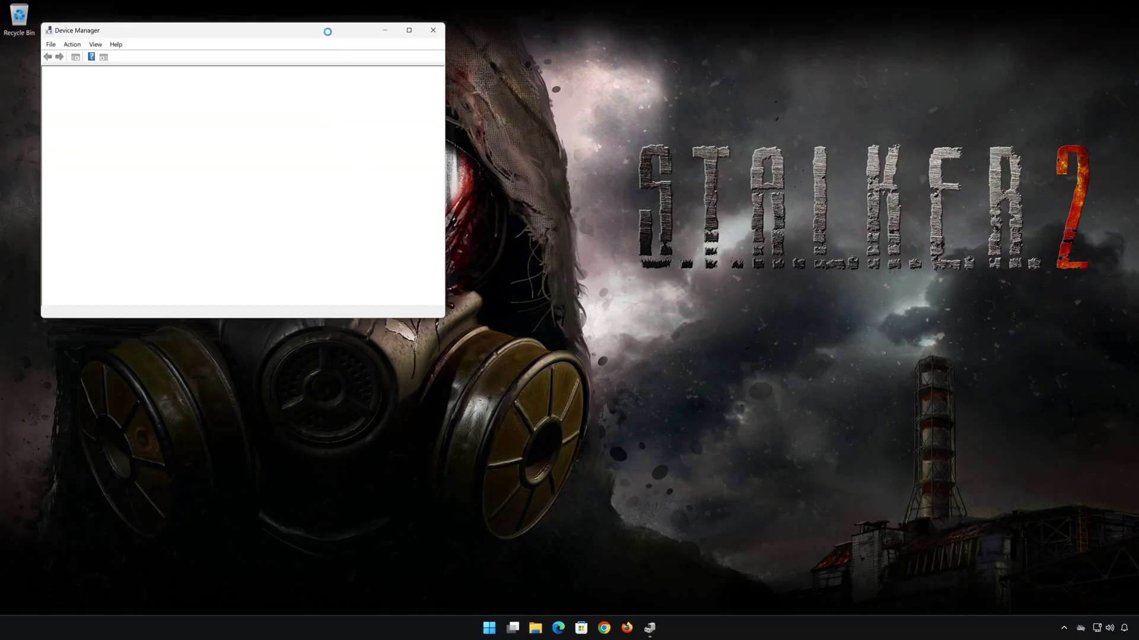
Expand Sound, video and game controllers and view the High Definition Audio Device's properties
left_click_drag(328, 32, 699, 139)
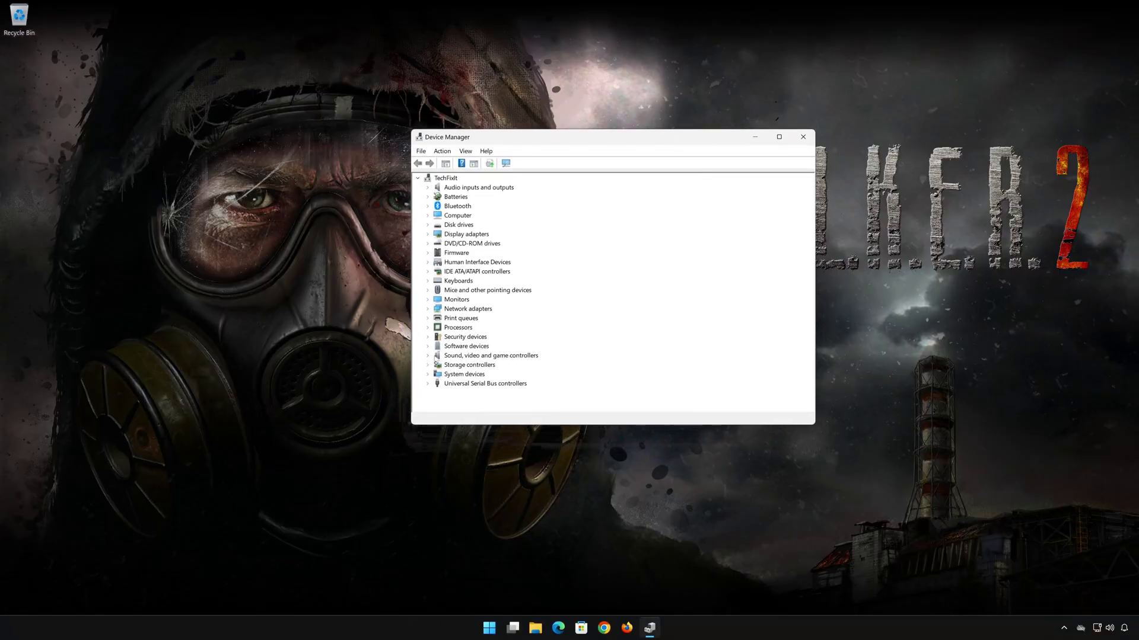
left_click(428, 356)
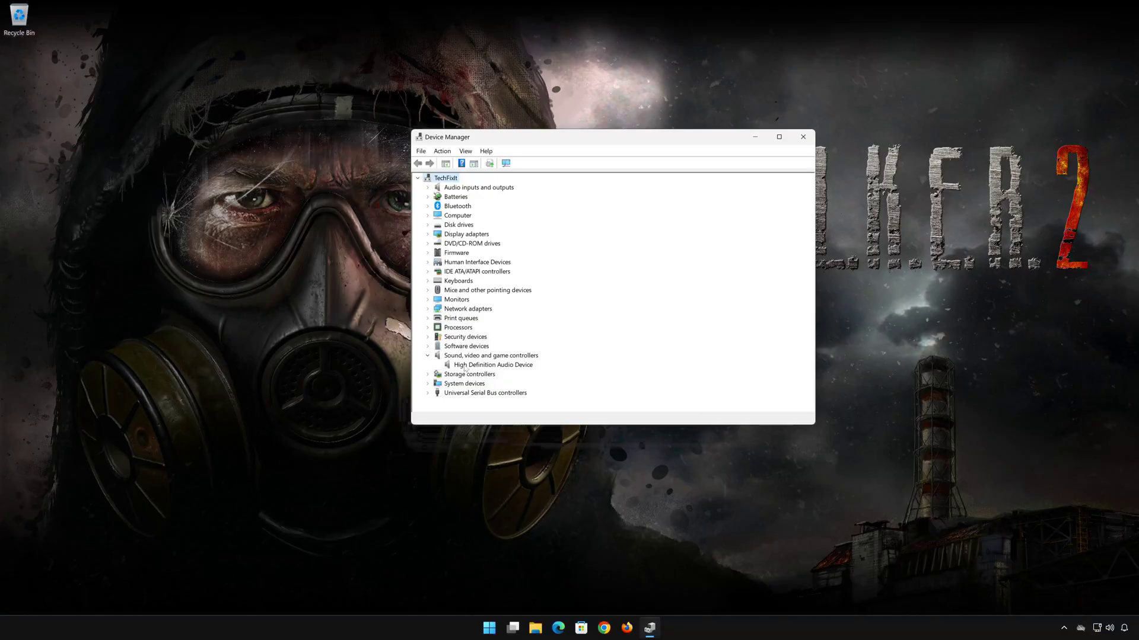
left_click(464, 365)
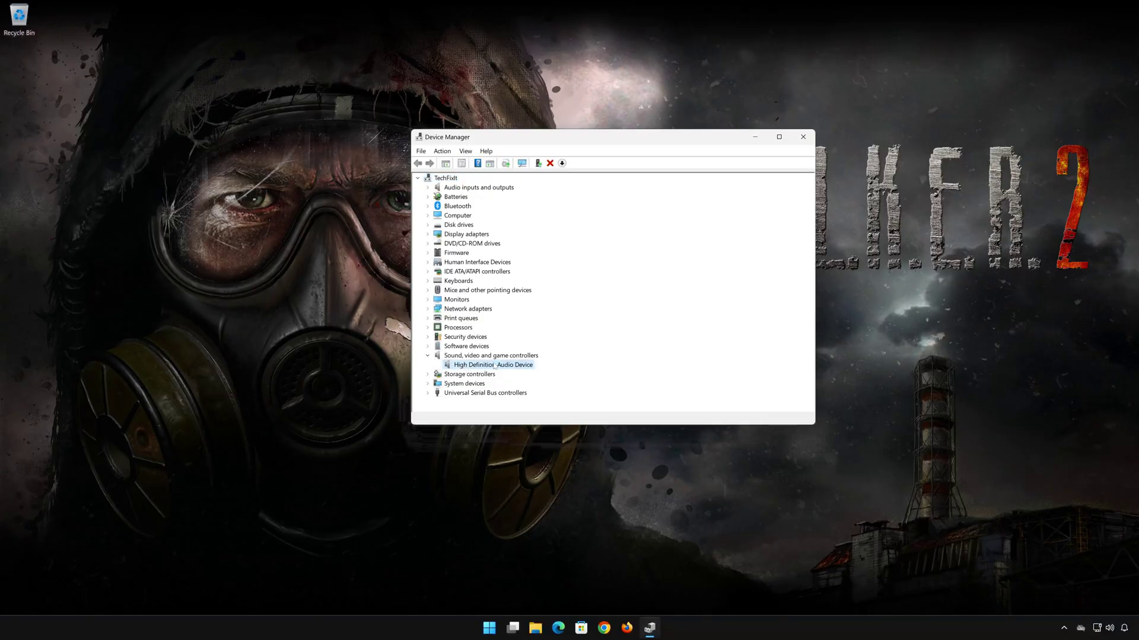
right_click(495, 366)
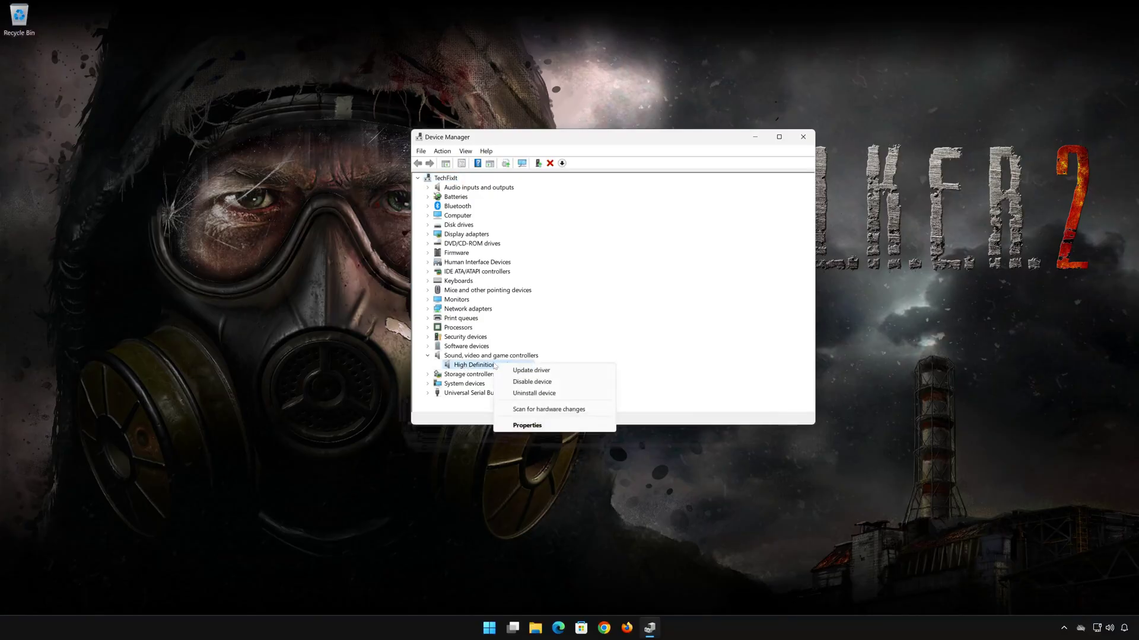
left_click(554, 427)
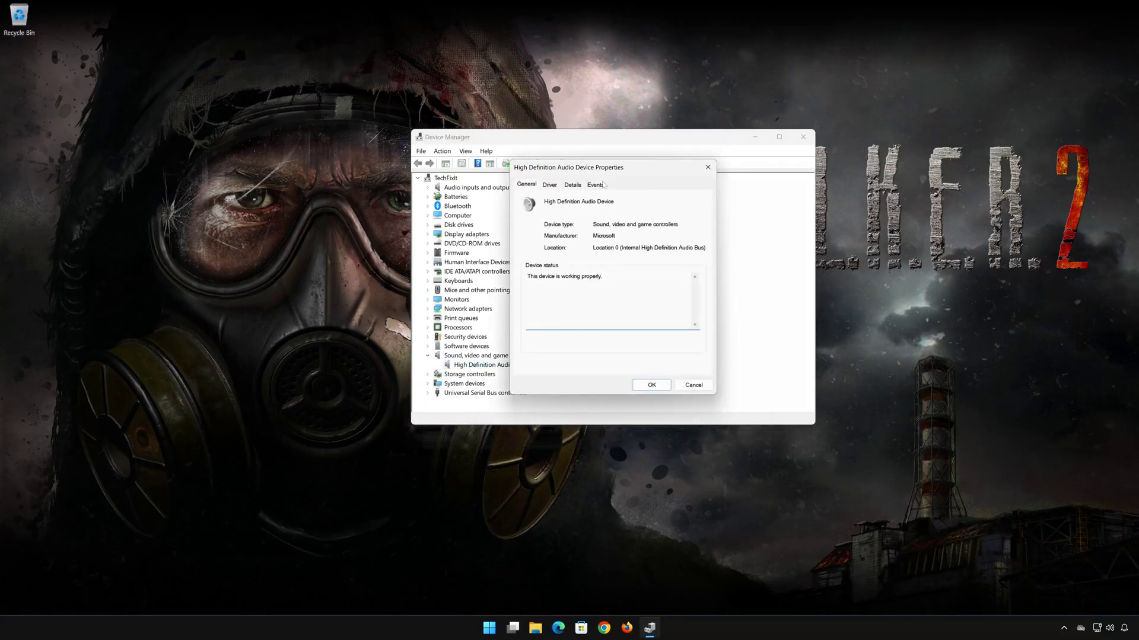
From the Driver tab, update the driver manually and pick High Definition Audio Device from the list
left_click(547, 186)
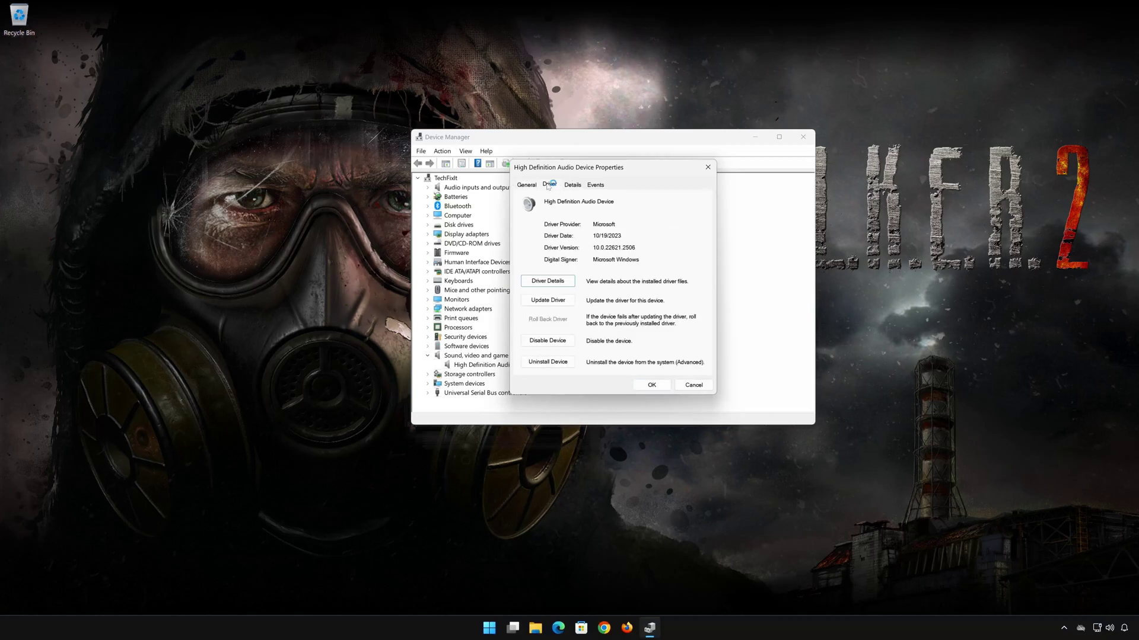
left_click(551, 305)
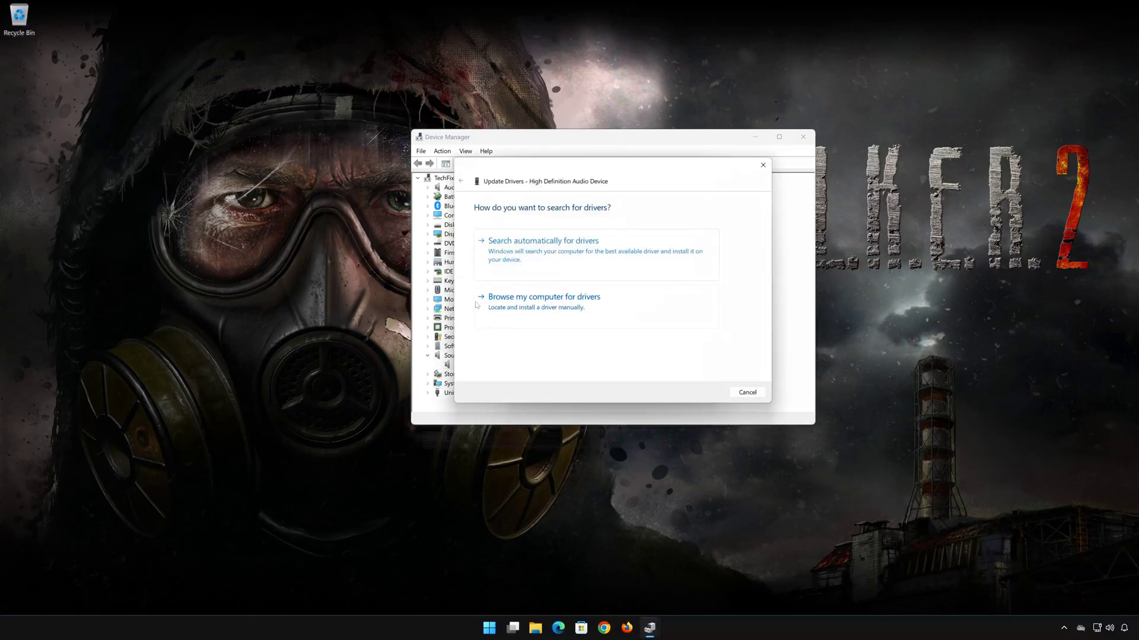
left_click(541, 309)
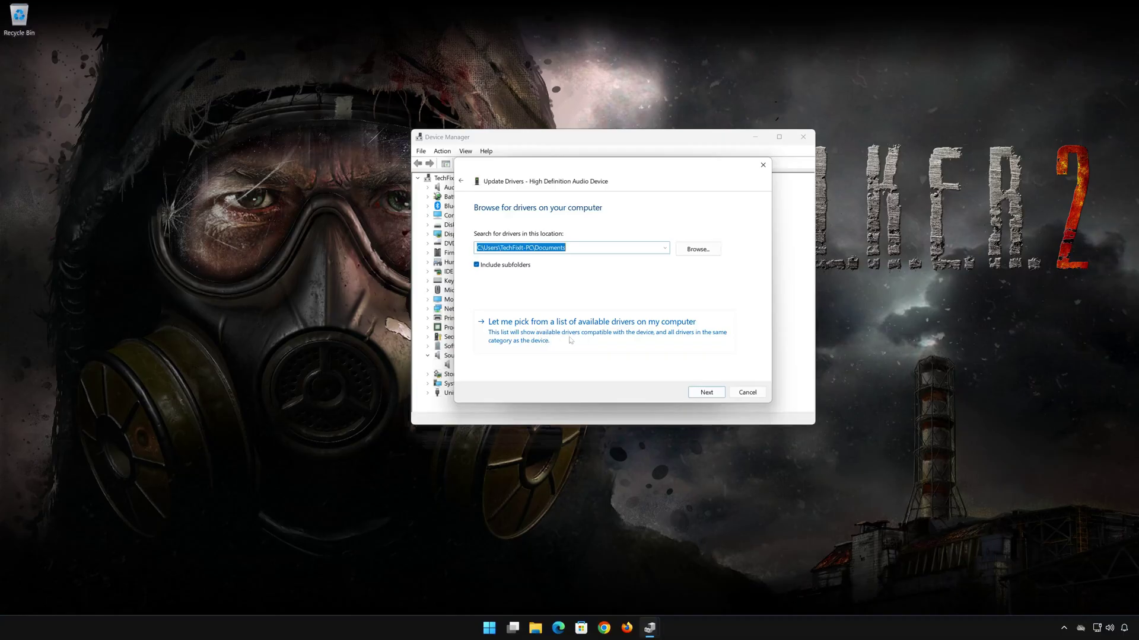
left_click(570, 339)
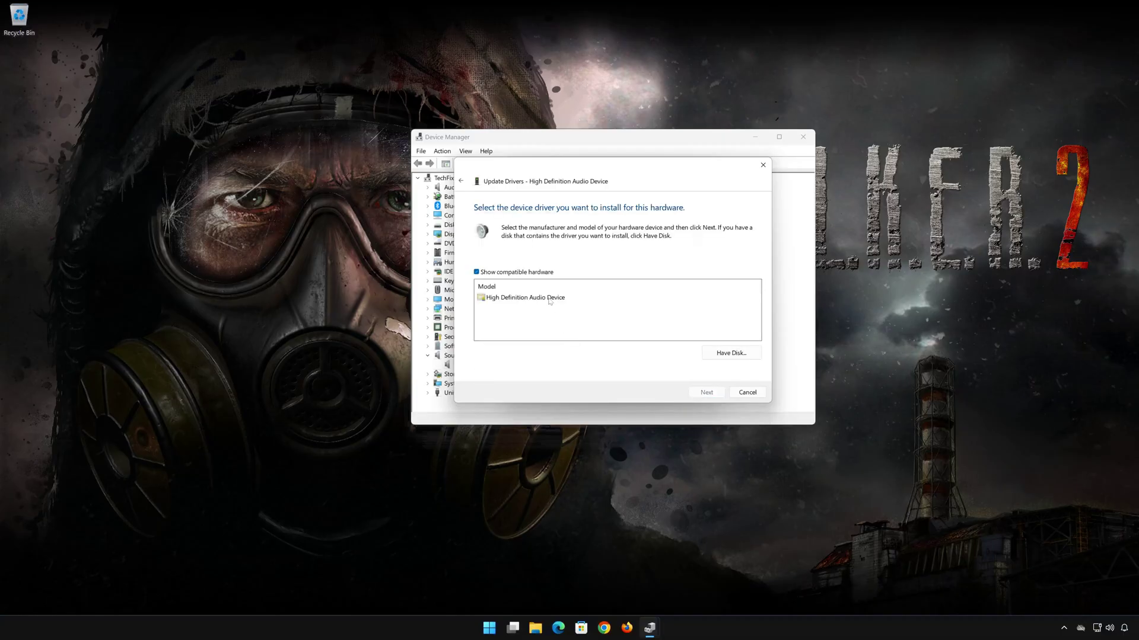
left_click(549, 300)
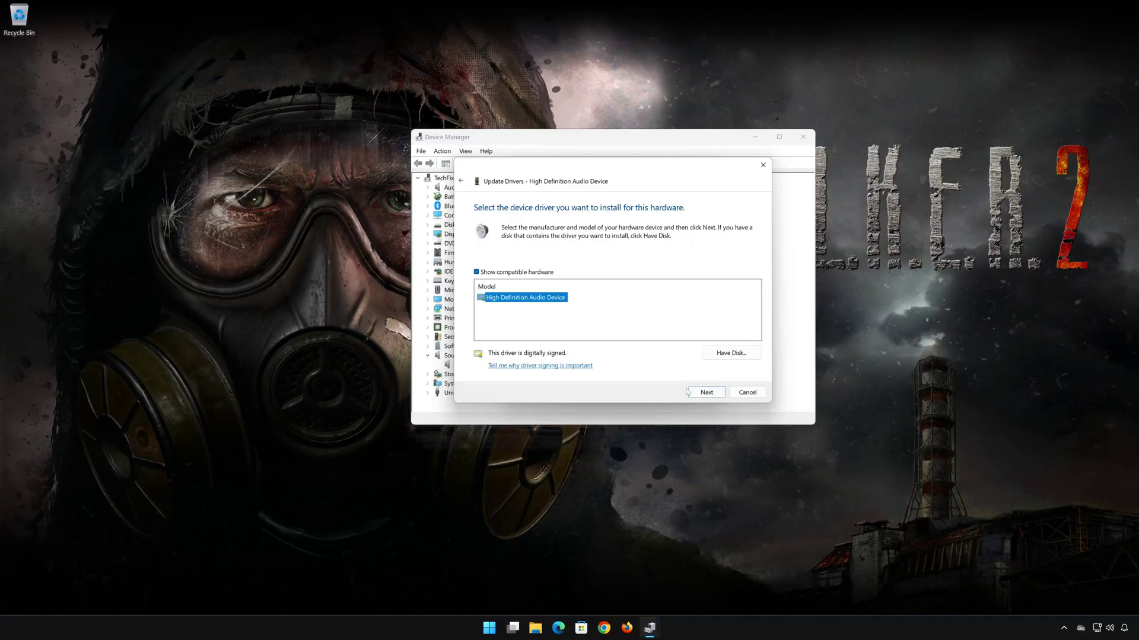
Install the chosen driver despite the warning, then close the wizard, properties and Device Manager
left_click(707, 393)
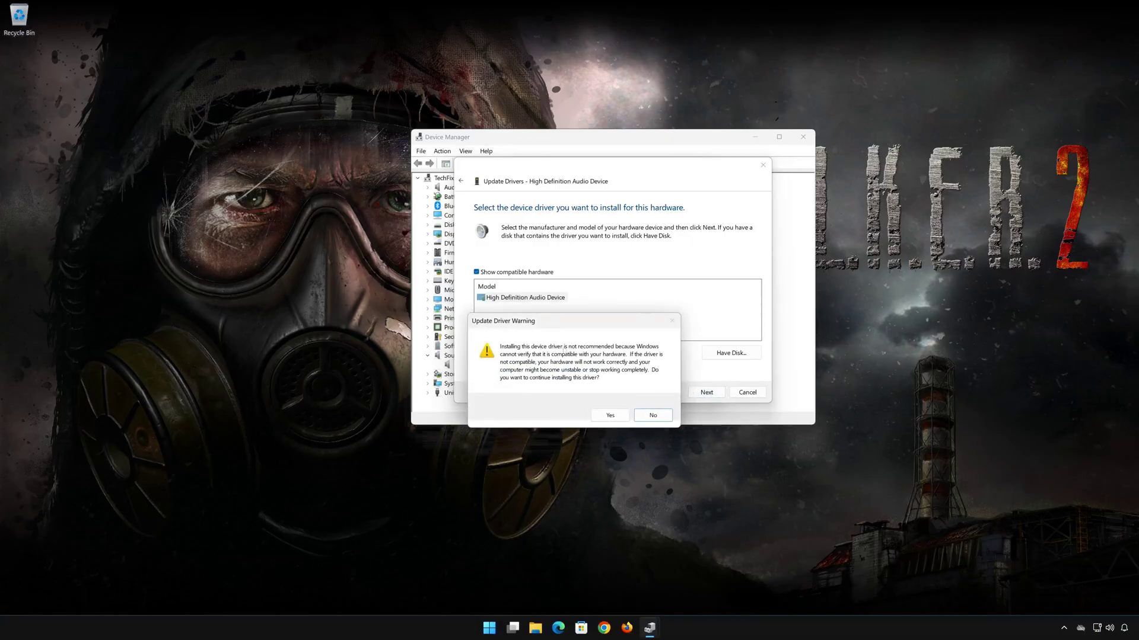
left_click(619, 417)
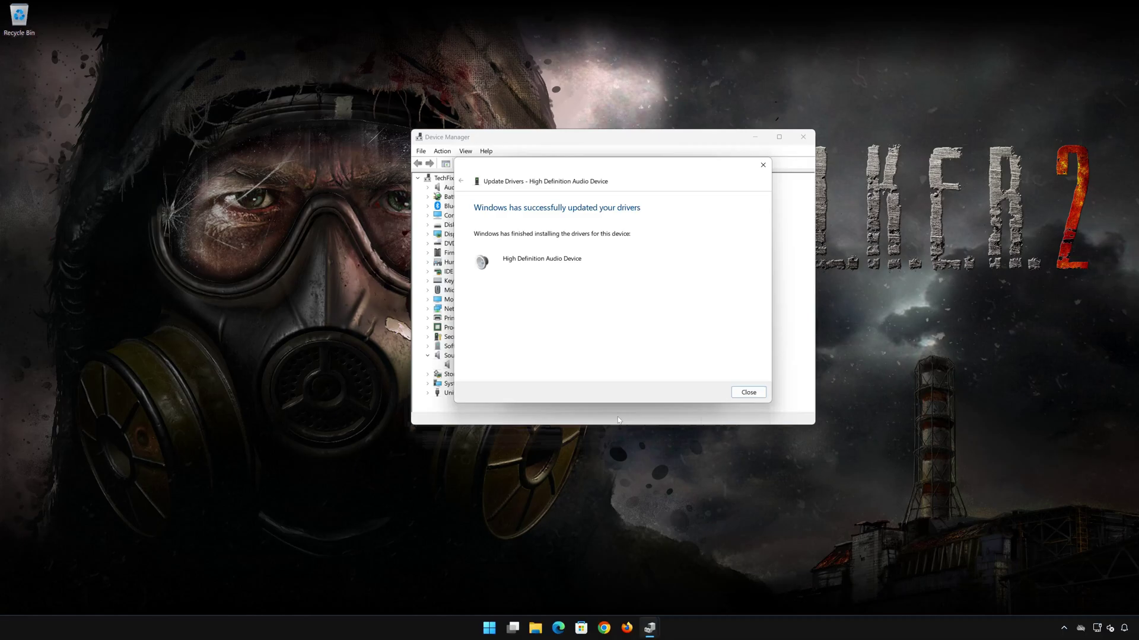
left_click(746, 392)
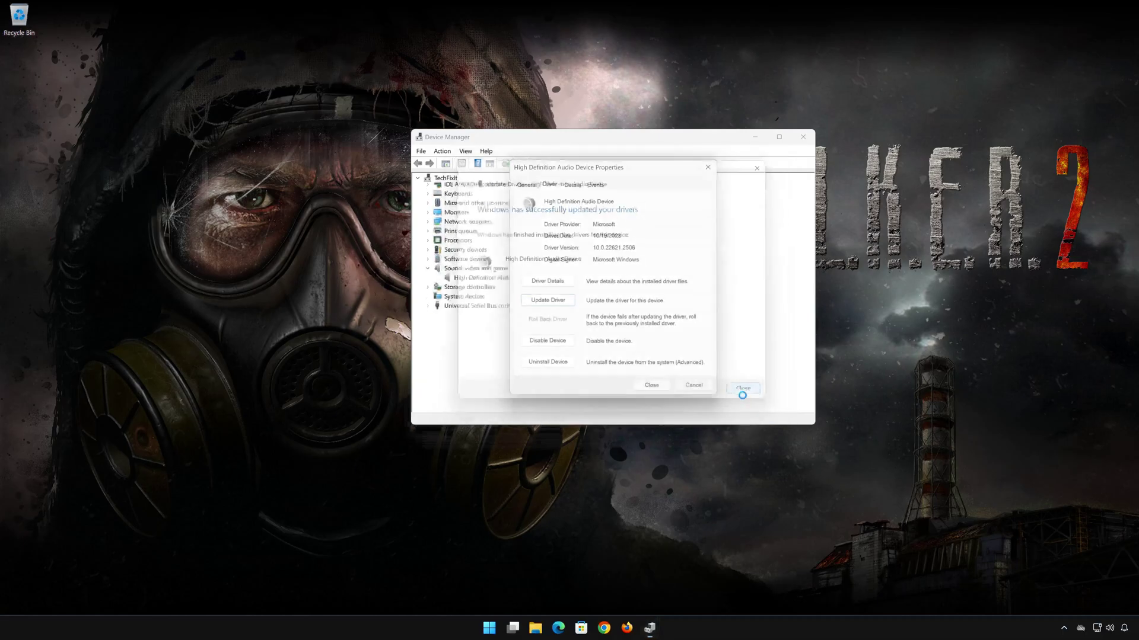
left_click(654, 385)
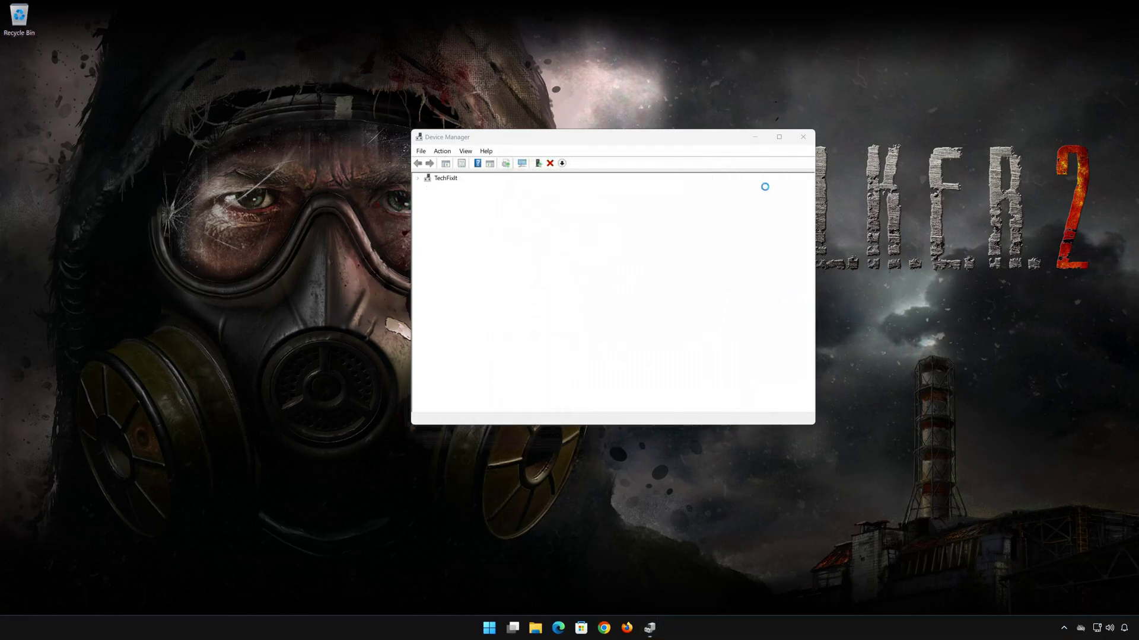
left_click(804, 136)
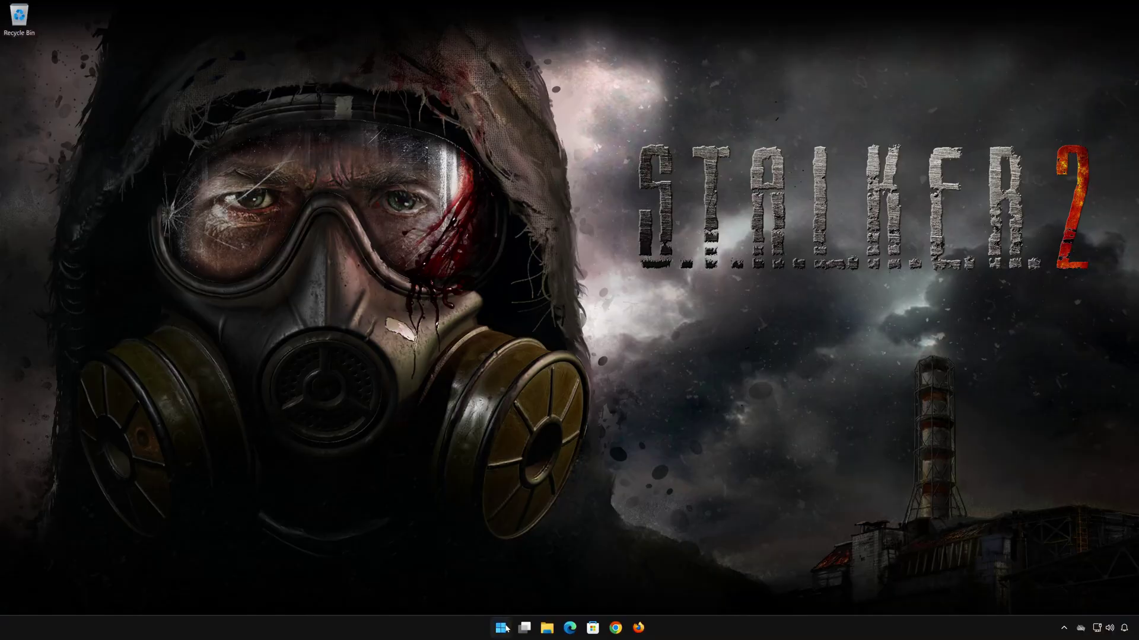
Launch Settings from the Start menu onto the System page
left_click(502, 628)
left_click(697, 592)
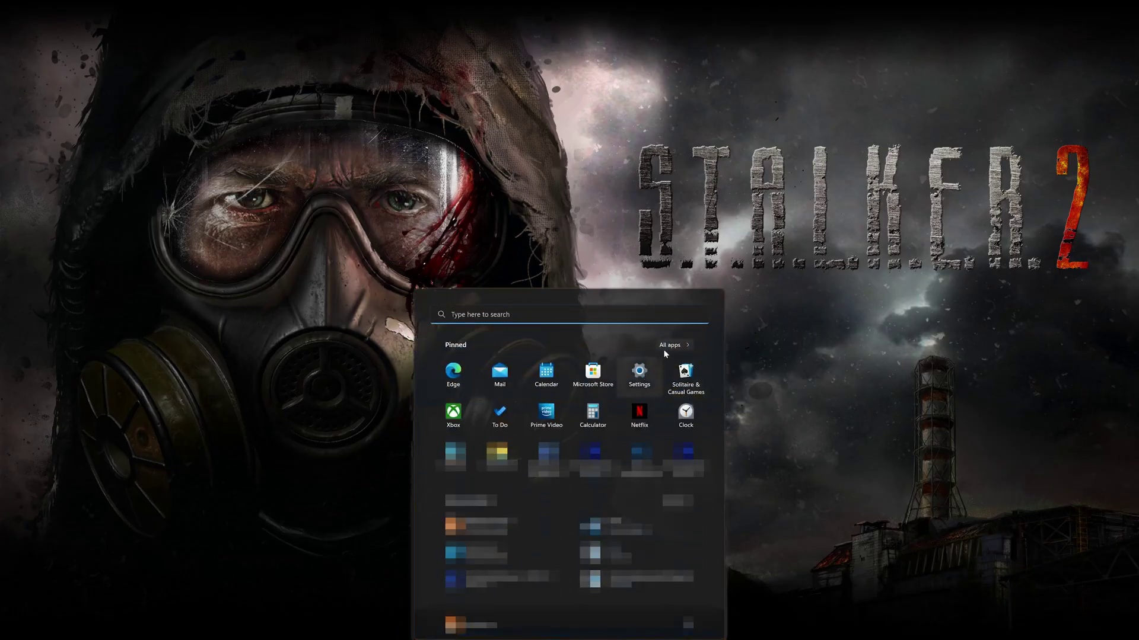
left_click(645, 378)
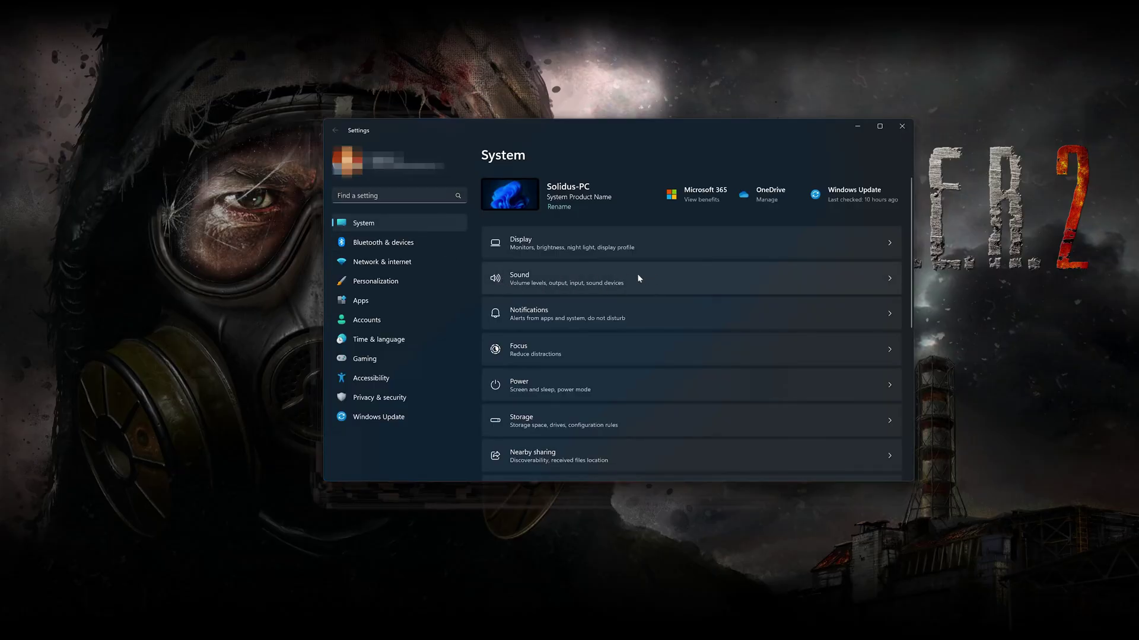
In Sound settings, toggle output back to HDV 820 Headphones and review its 32-bit, 96000 Hz properties
left_click(671, 277)
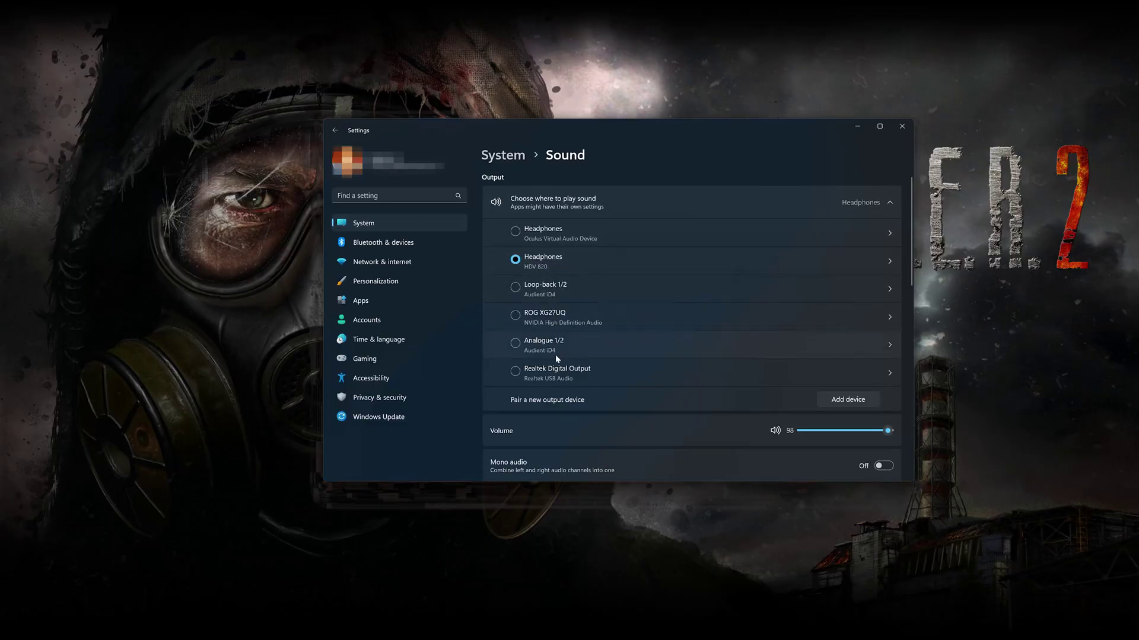
left_click(546, 233)
left_click(543, 262)
left_click(613, 259)
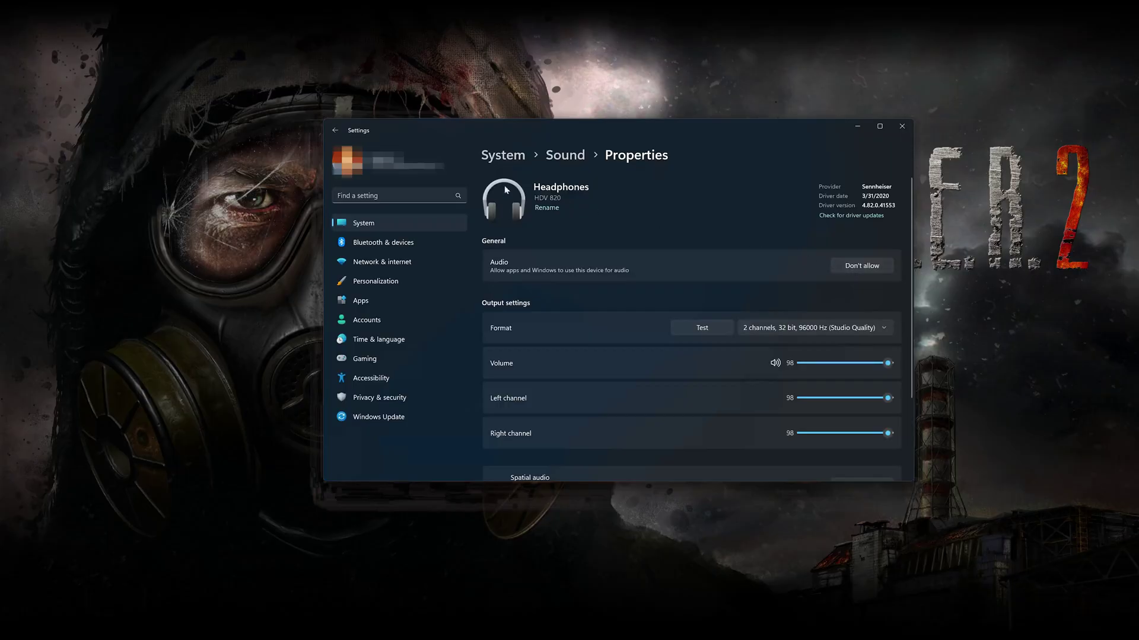
left_click(335, 130)
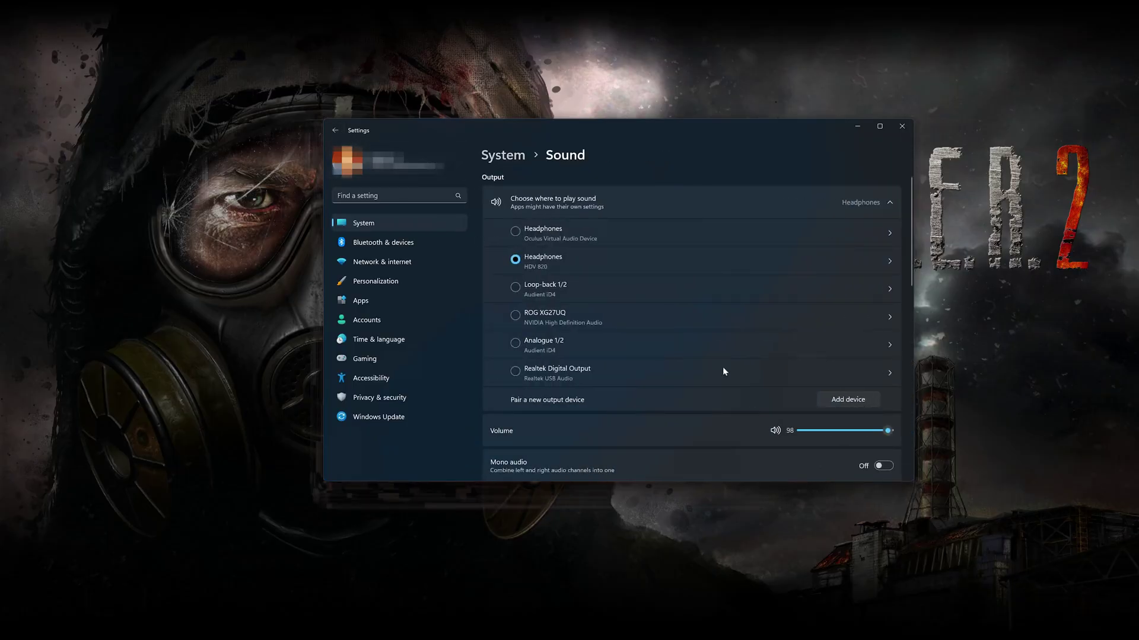
Start Add device to pair a new output device from the Sound page
left_click(844, 402)
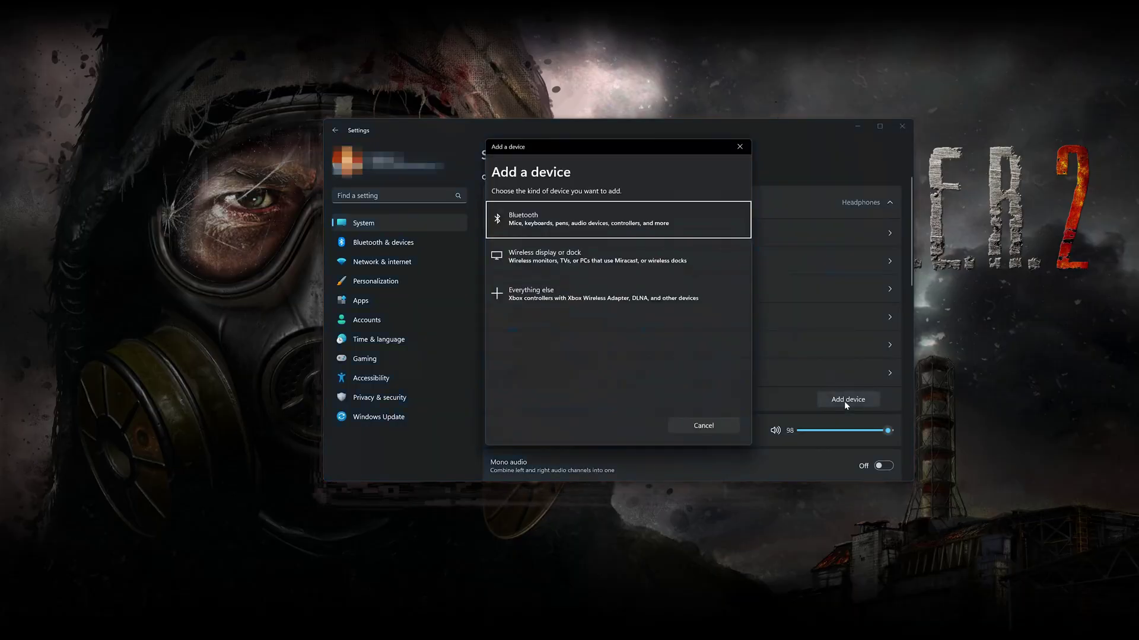